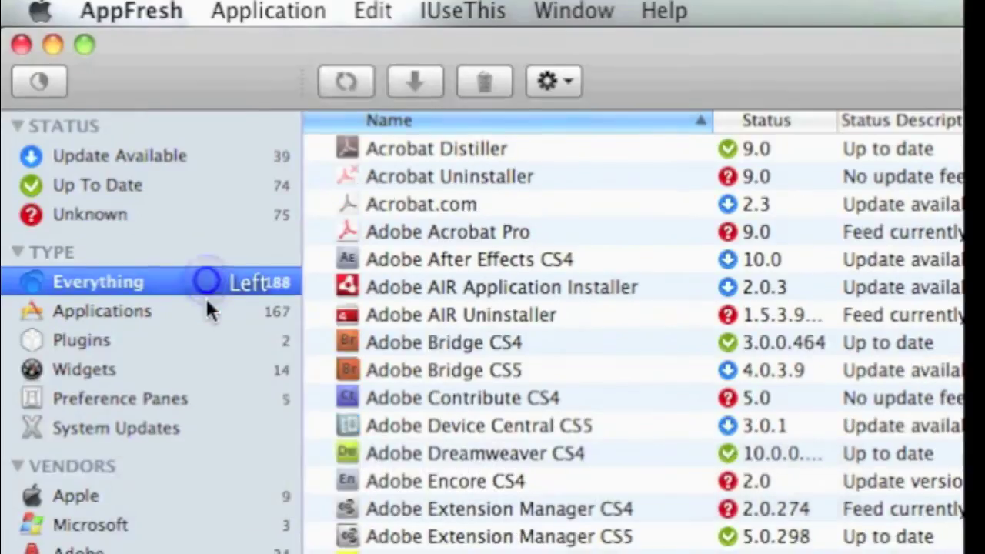
- View the Plugins, Widgets, Preference Panes and System Updates lists by type
click(205, 339)
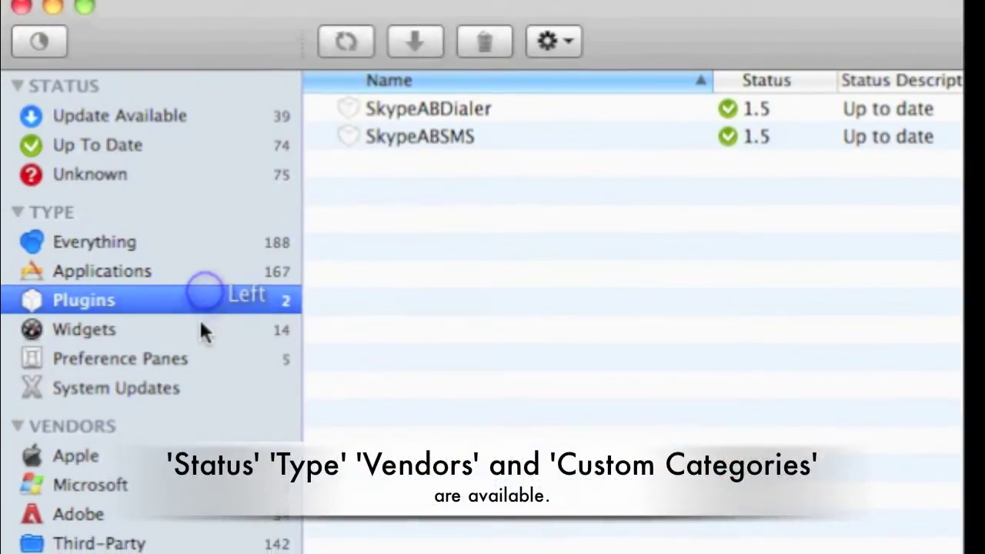
click(202, 337)
click(198, 363)
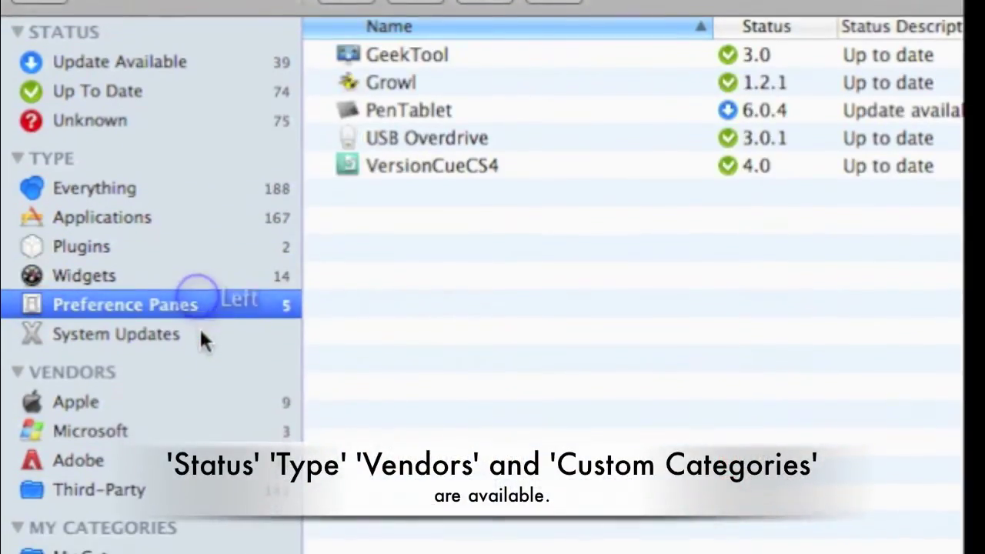
click(200, 348)
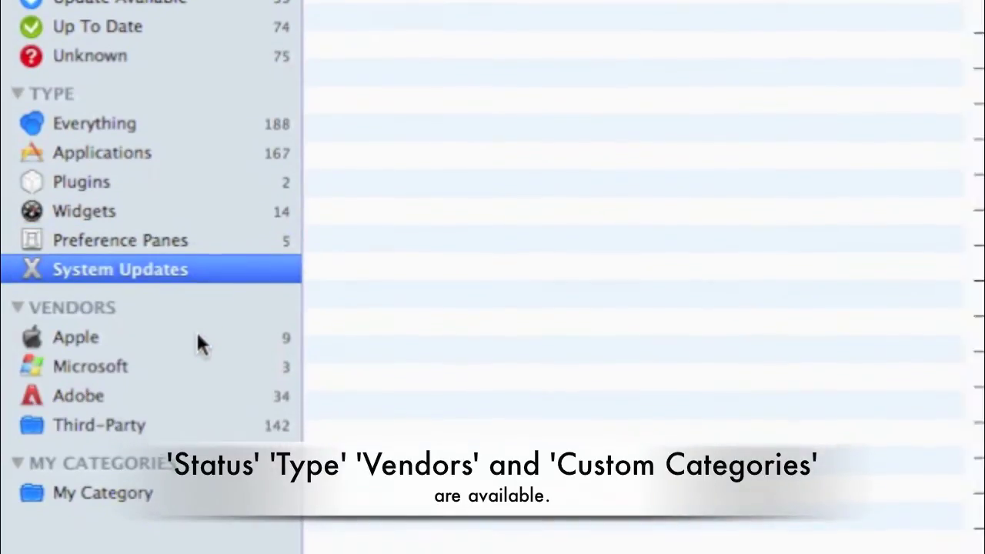
- View the Apple, Microsoft, Adobe and Third-Party vendor lists, followed by the custom My Category list
click(200, 359)
click(197, 387)
click(189, 353)
click(190, 384)
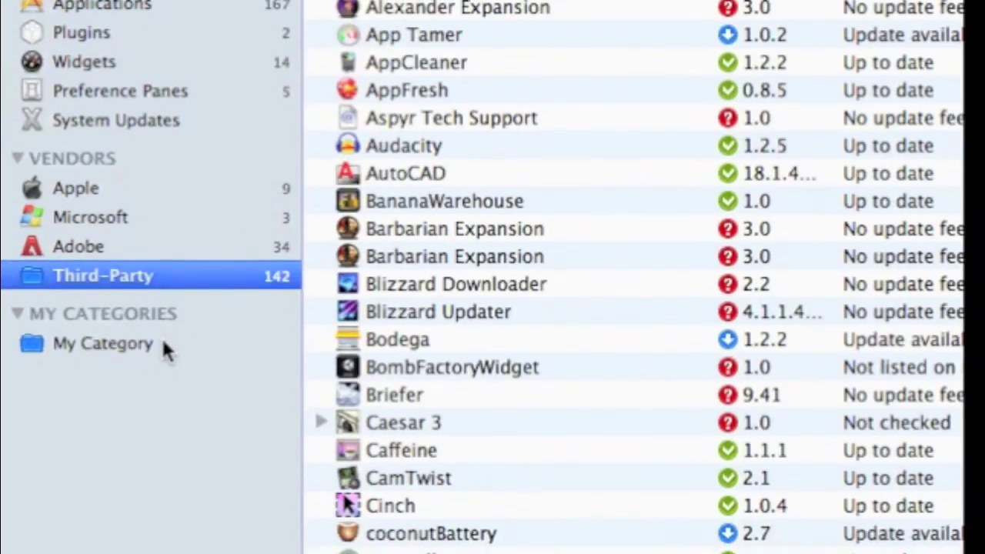
click(161, 383)
click(17, 293)
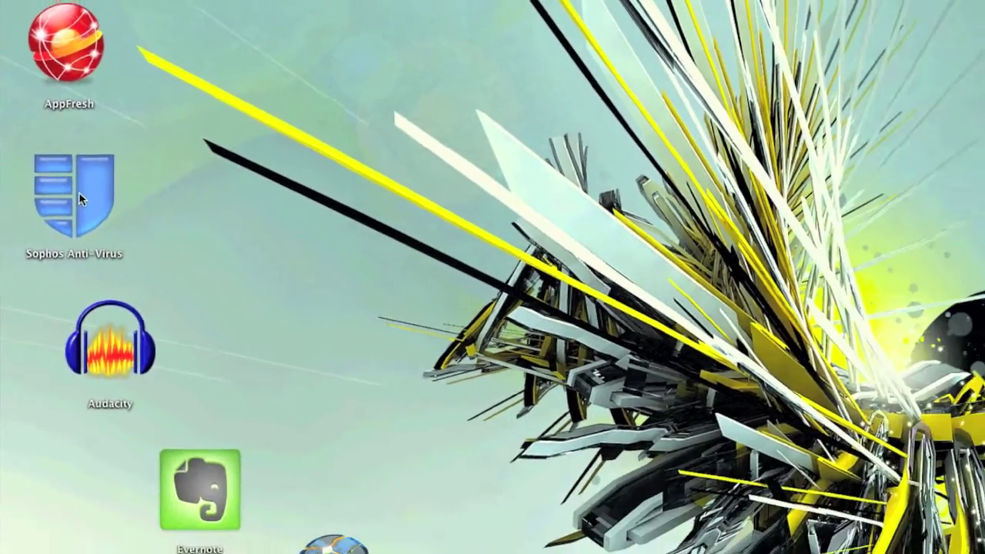
- Switch to Sophos Anti-Virus and open its Quarantine Manager
double_click(79, 192)
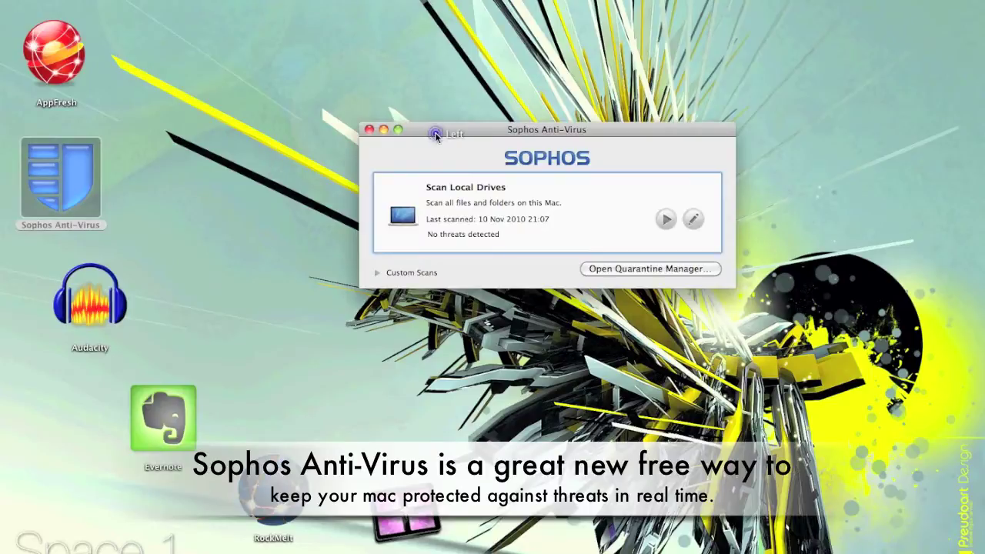
click(610, 267)
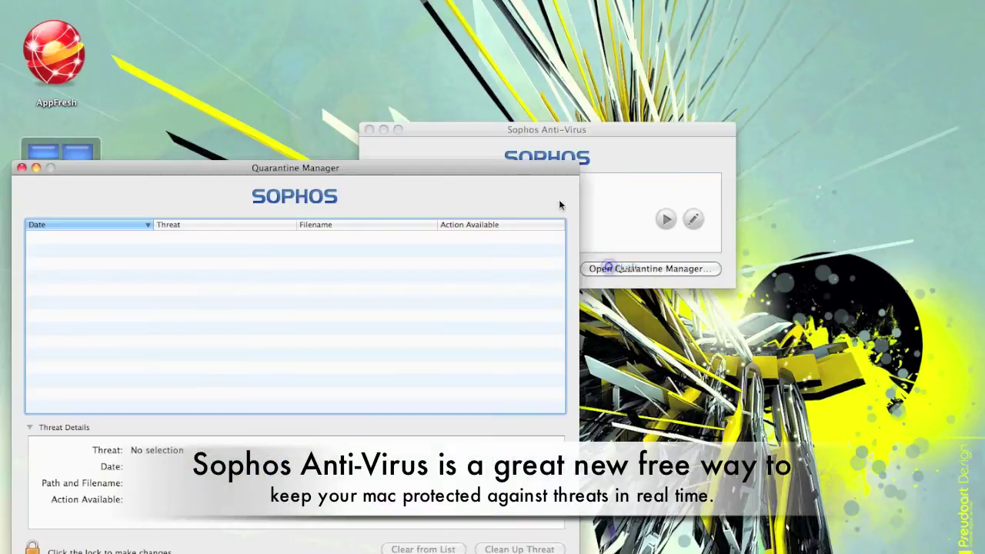
- Move the main Sophos Anti-Virus window clear of the Quarantine Manager and start a local drives scan of all files
drag(510, 131, 629, 51)
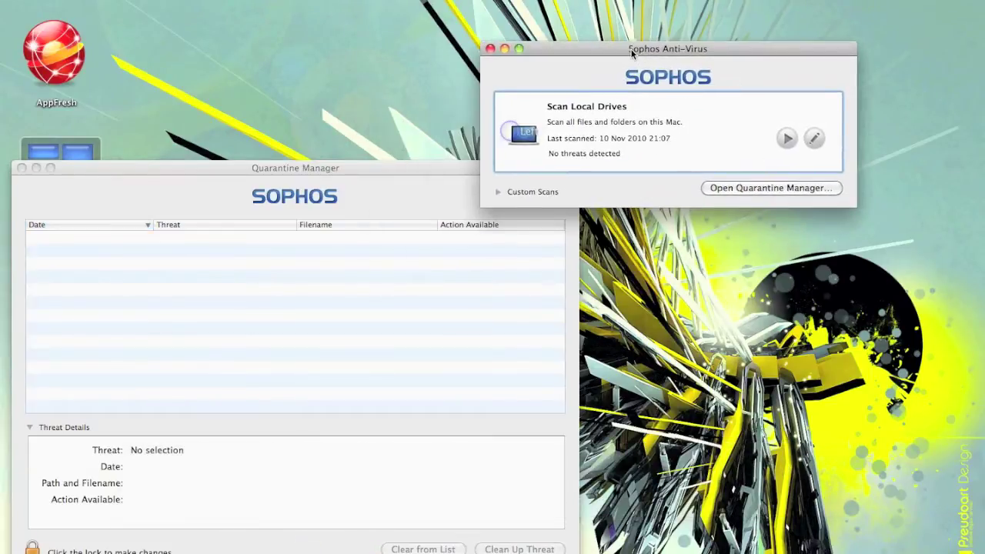
click(786, 137)
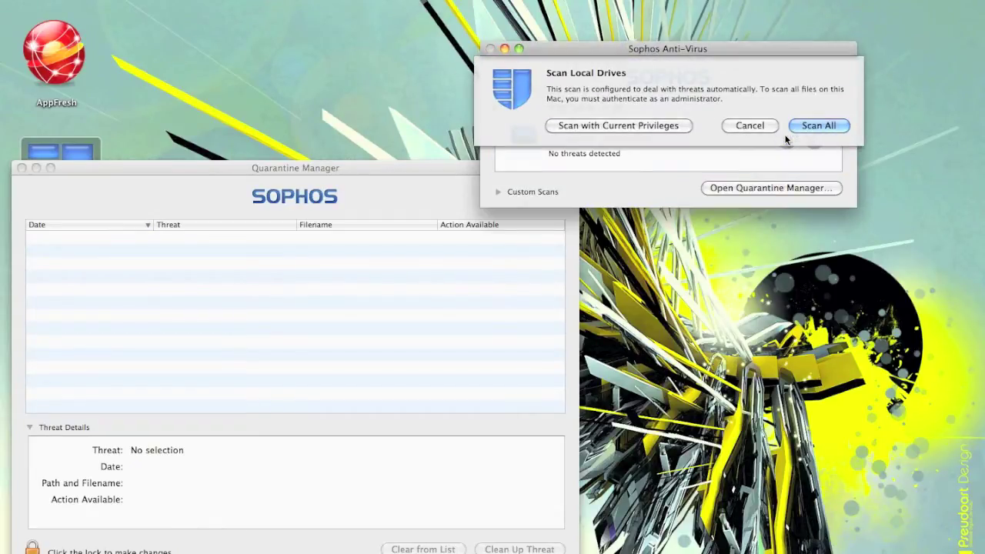
click(809, 127)
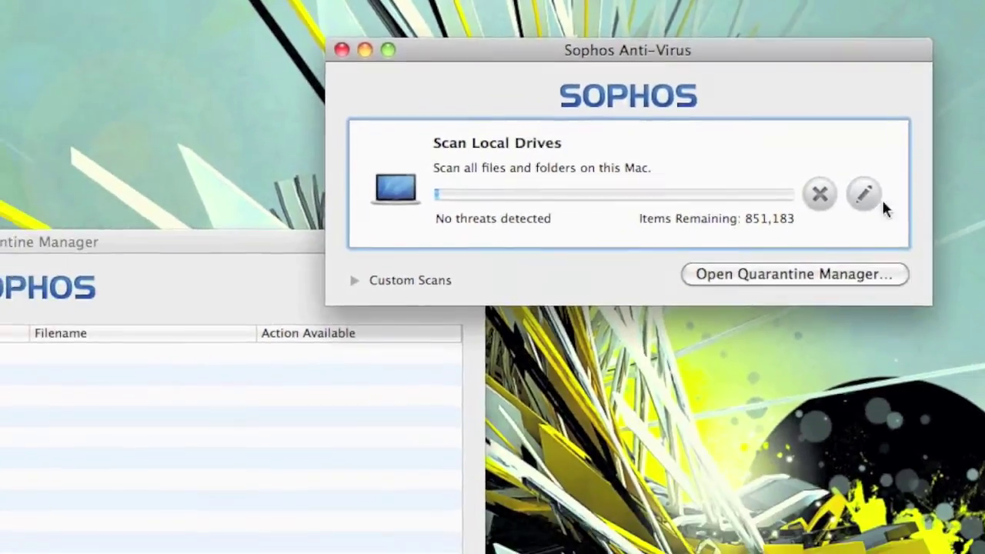
- Review the Scan Local Drives, On-access Scanning, AutoUpdate, Logging and Messaging preferences, and close the preferences window
click(835, 241)
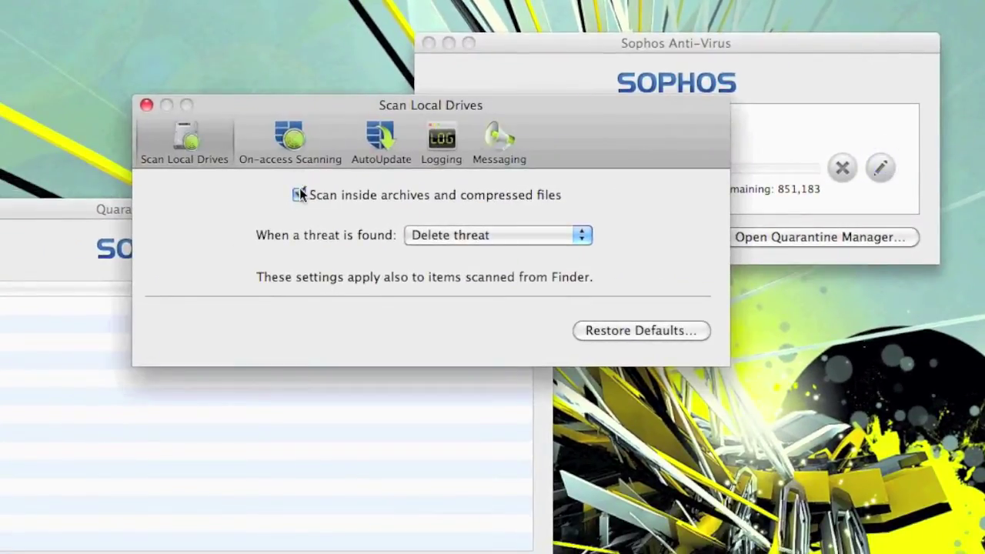
click(299, 159)
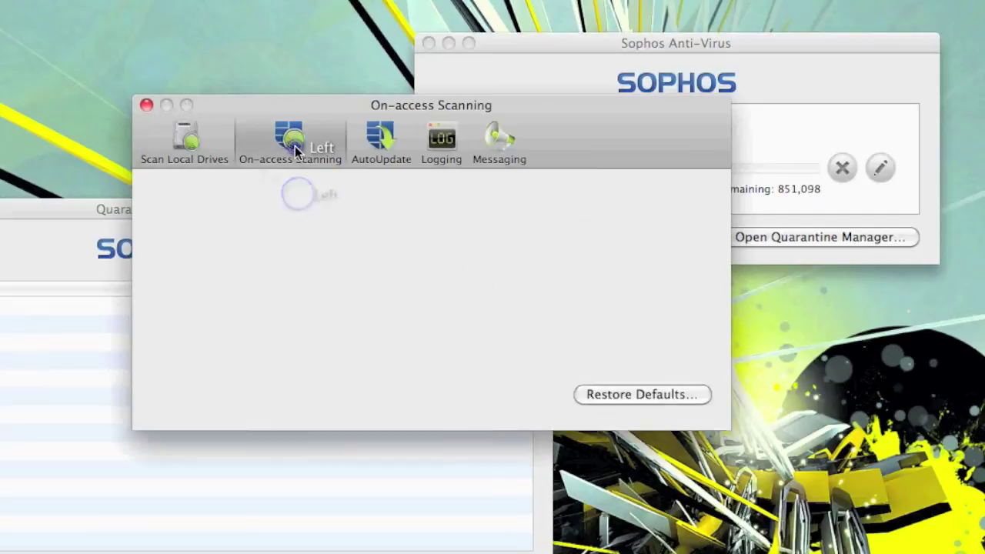
click(379, 145)
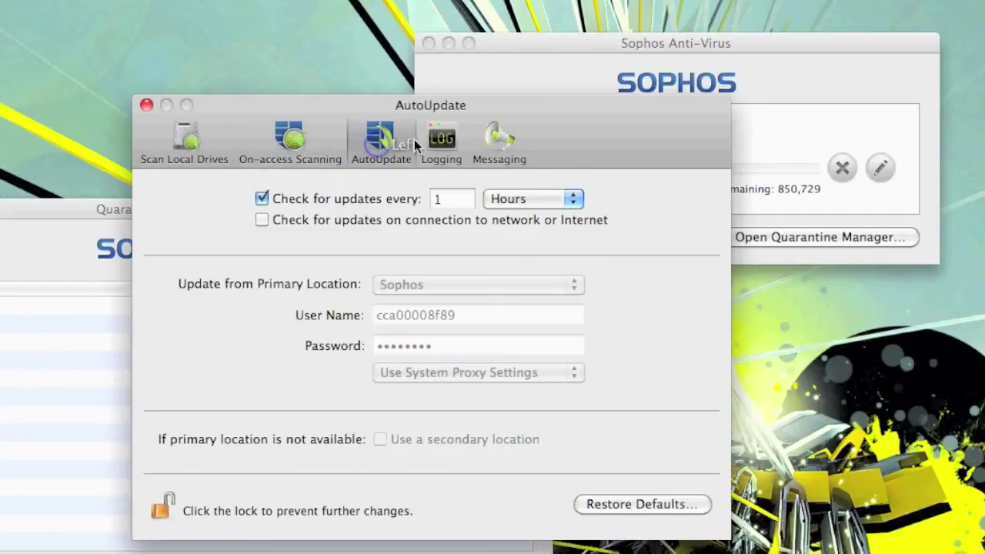
click(442, 142)
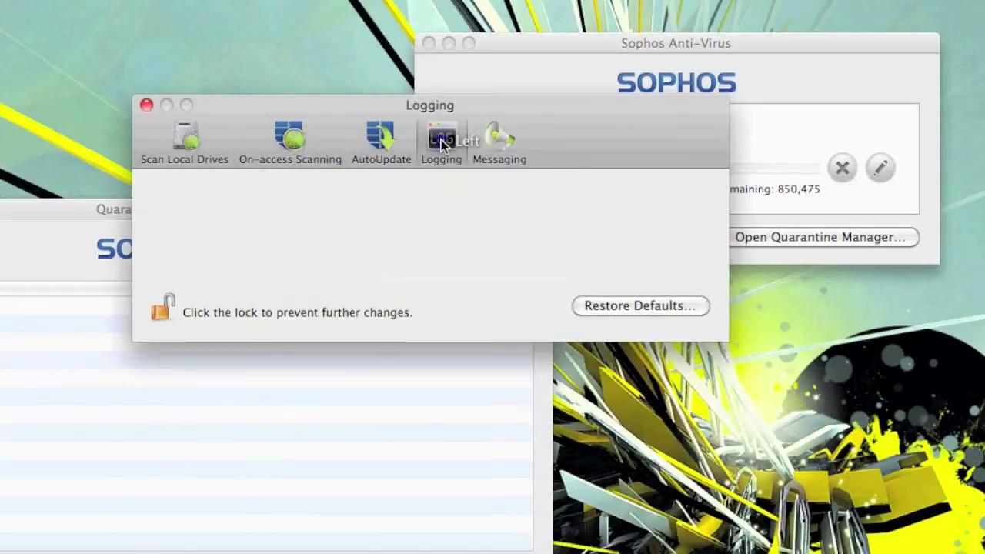
click(499, 143)
click(185, 136)
click(146, 105)
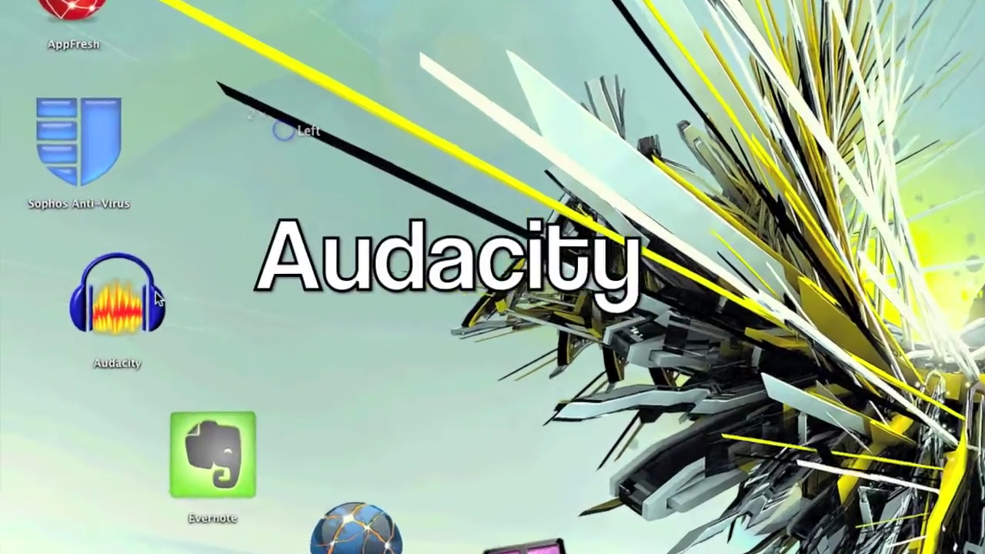
- Switch to Audacity and restore the minimized "Two Out of Three Ain" project window
click(97, 298)
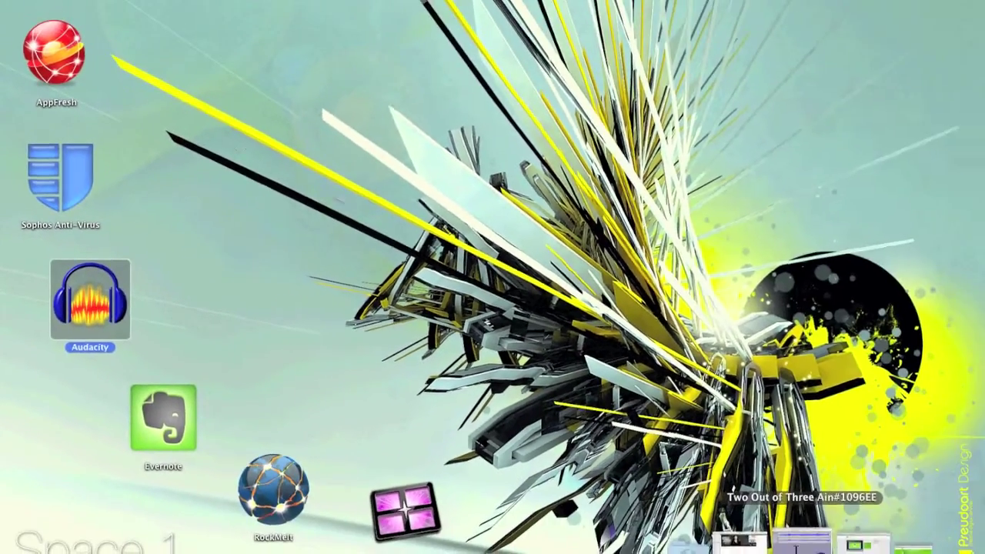
click(814, 528)
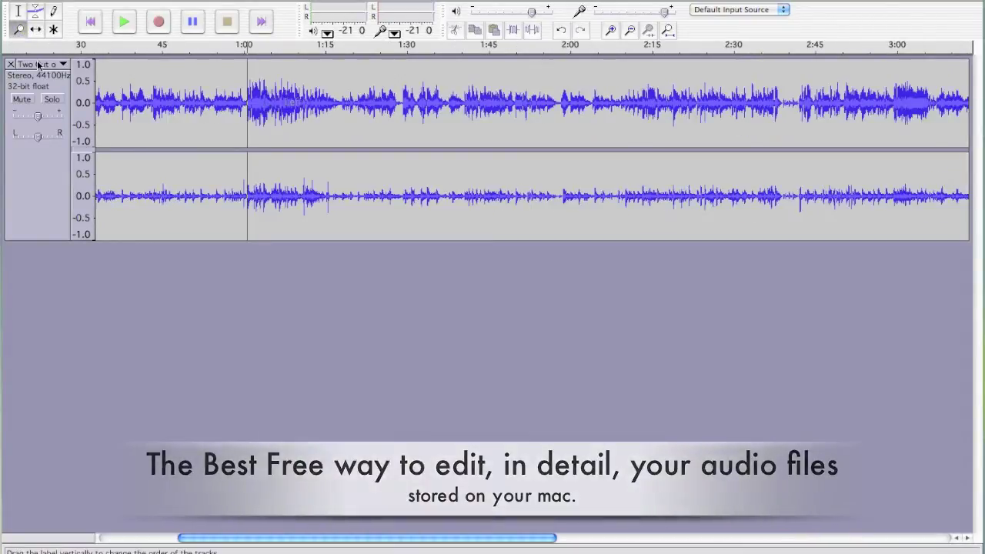
- Silence the stereo track from about 1:02.9 to 1:03.2
click(269, 122)
click(267, 125)
click(260, 117)
click(257, 114)
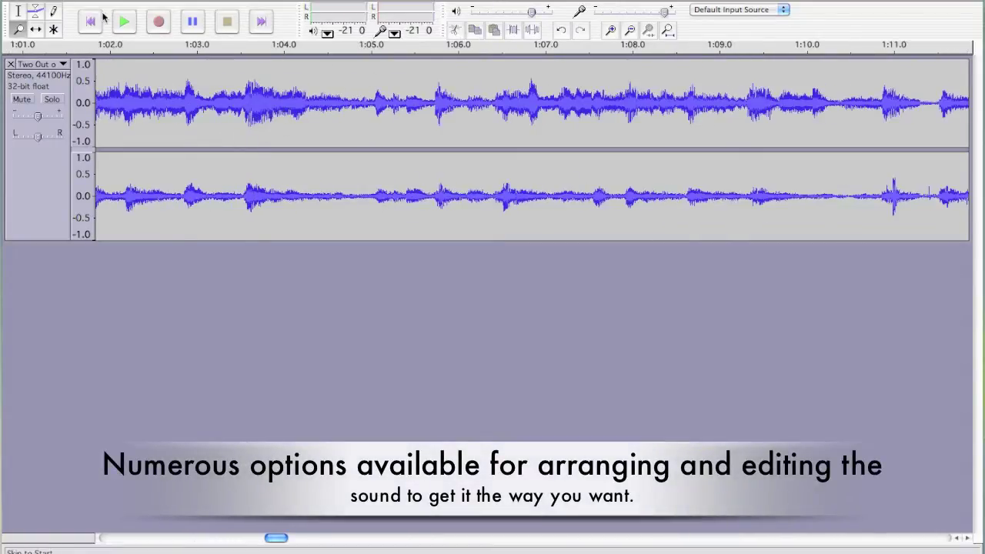
click(187, 108)
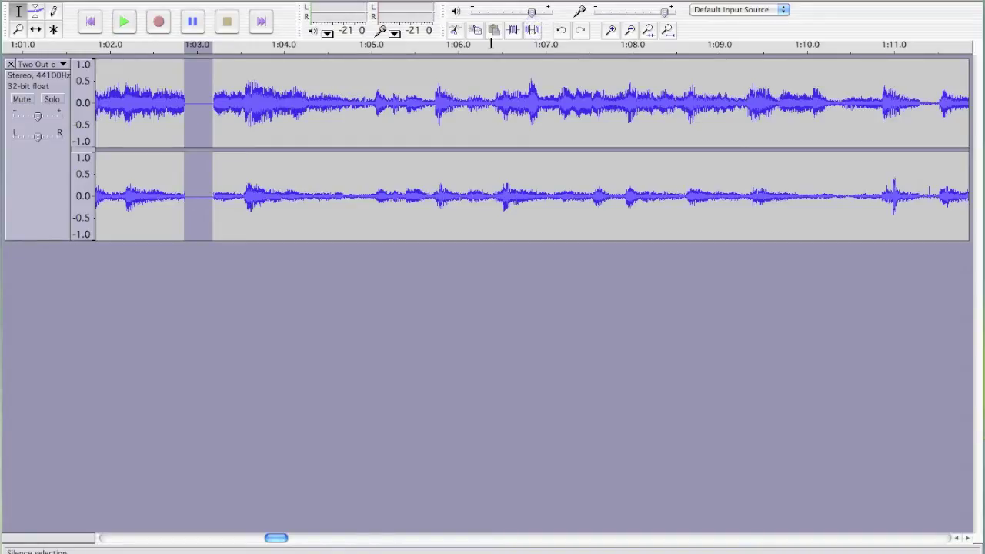
- Apply an Echo effect with a 2.5-second delay time to the audio from about 1:03.2 to 1:06.4
click(316, 93)
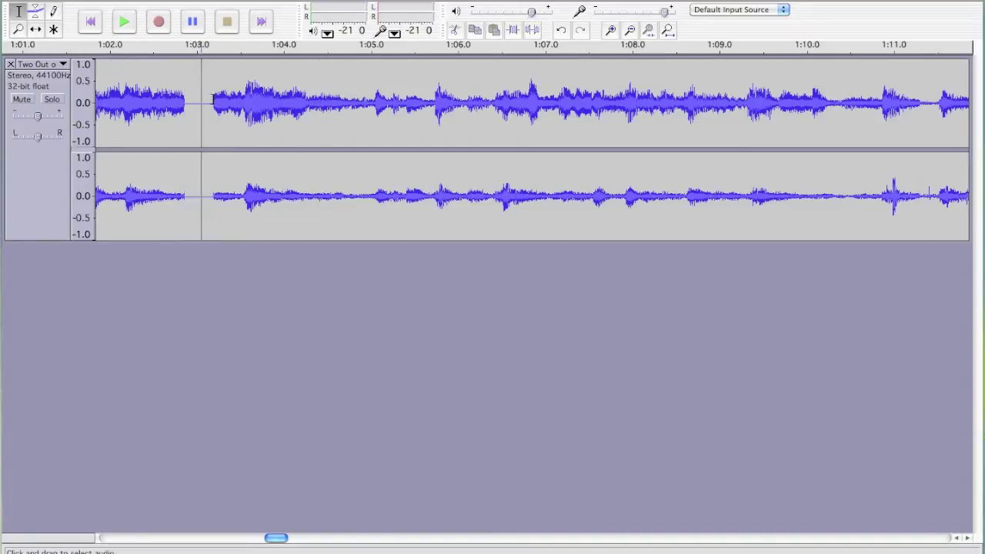
drag(214, 102, 257, 102)
drag(384, 79, 486, 110)
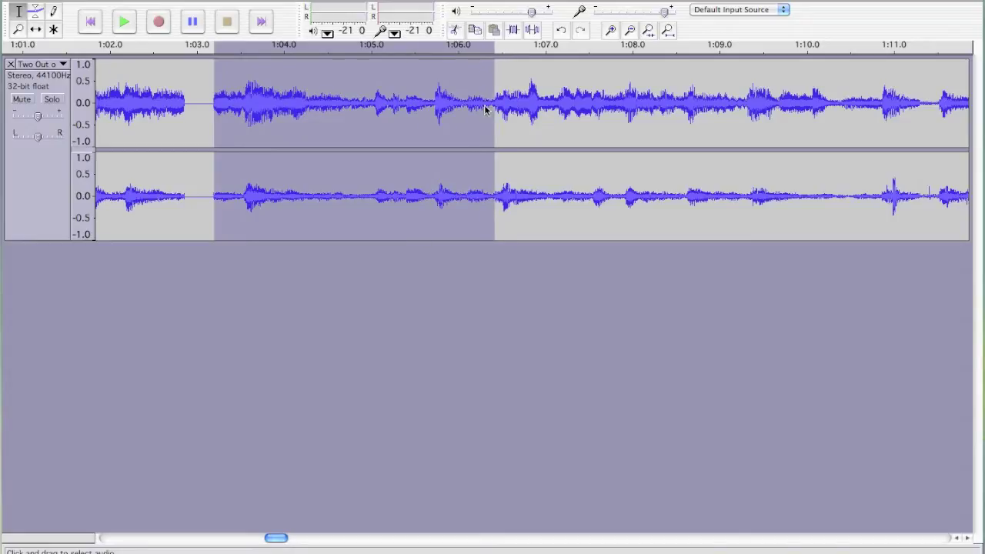
click(297, 0)
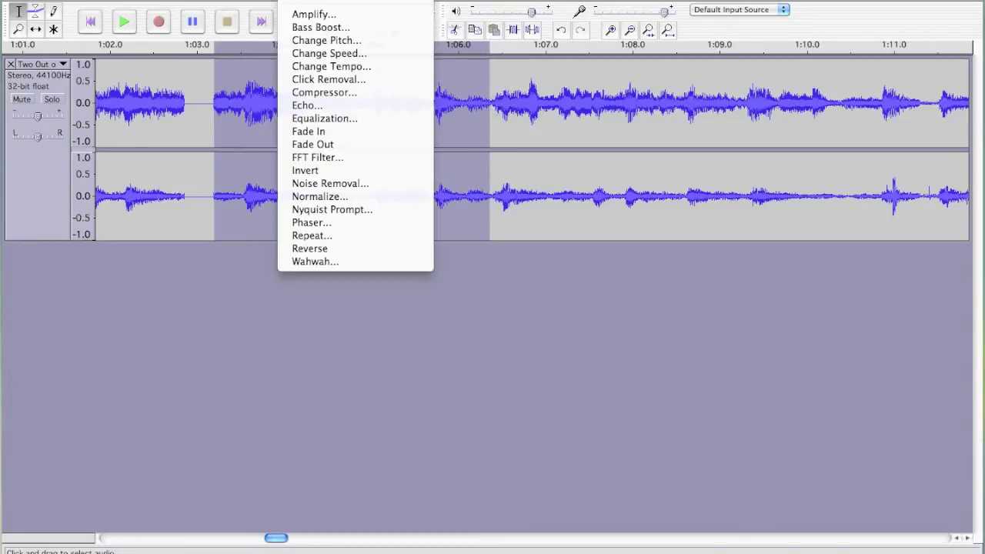
click(354, 107)
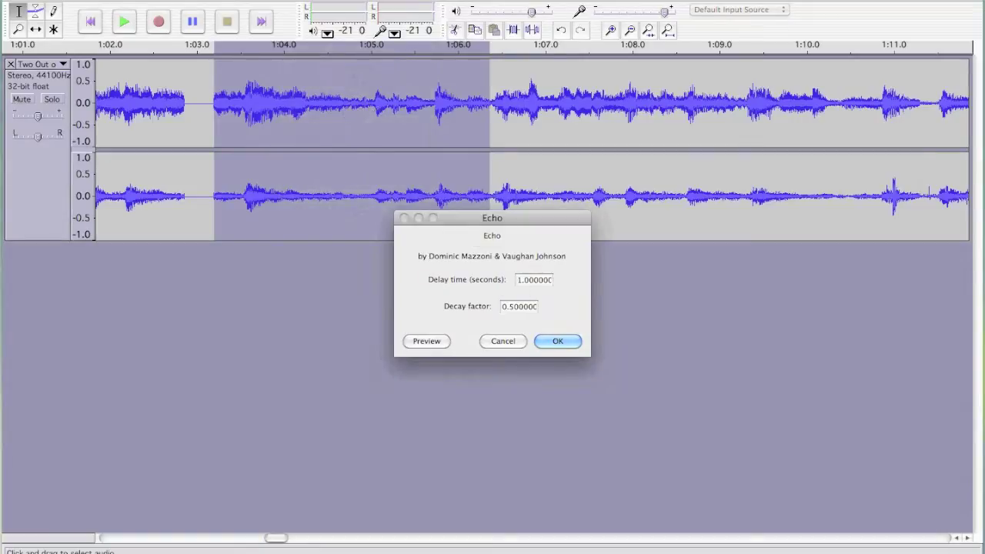
click(521, 280)
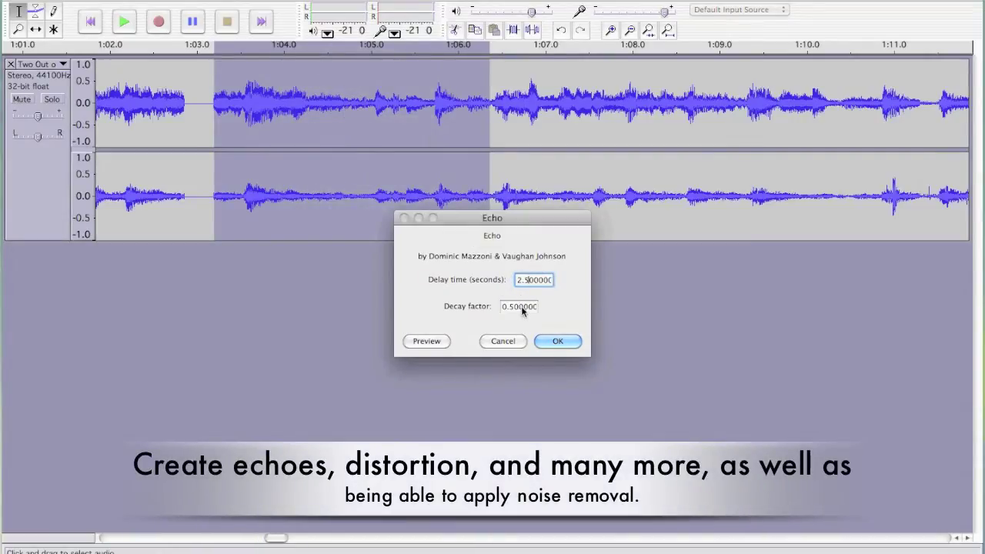
click(556, 340)
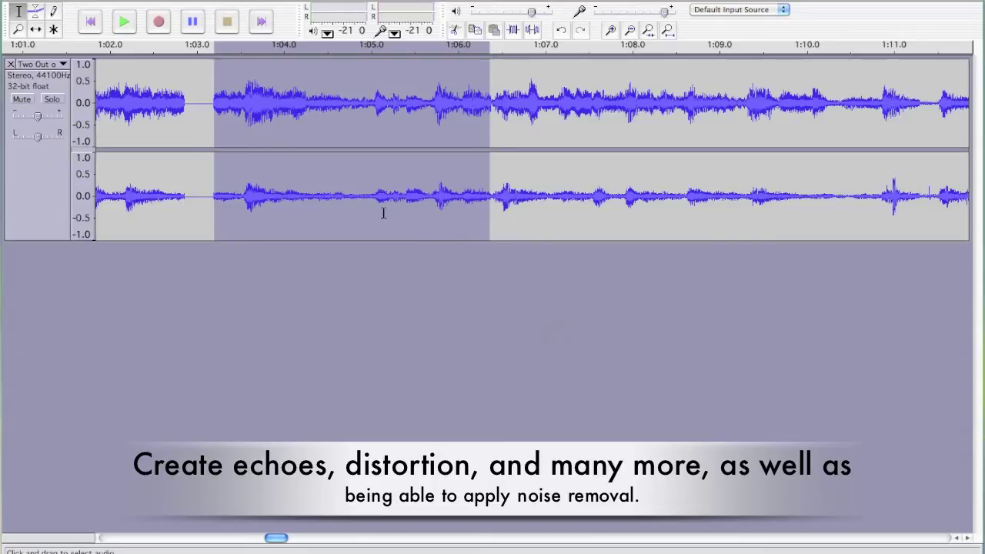
- Play the track from within the silenced gap at about 1:03.1, and return to the desktop
click(205, 114)
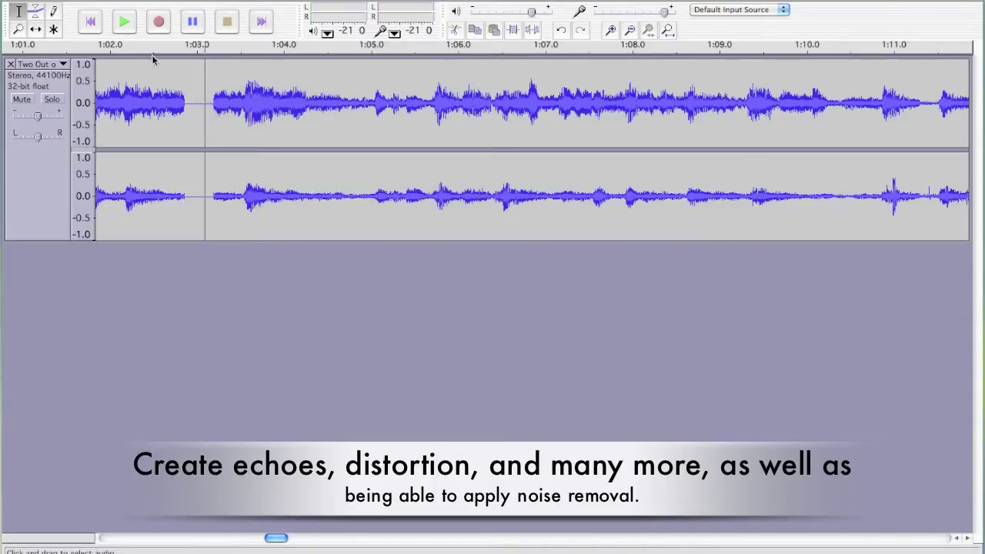
click(126, 23)
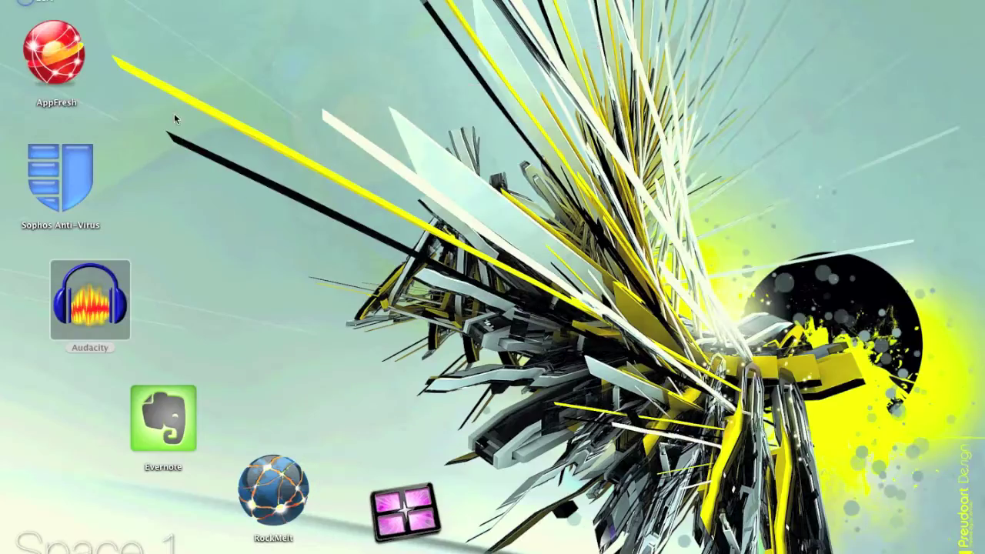
click(270, 136)
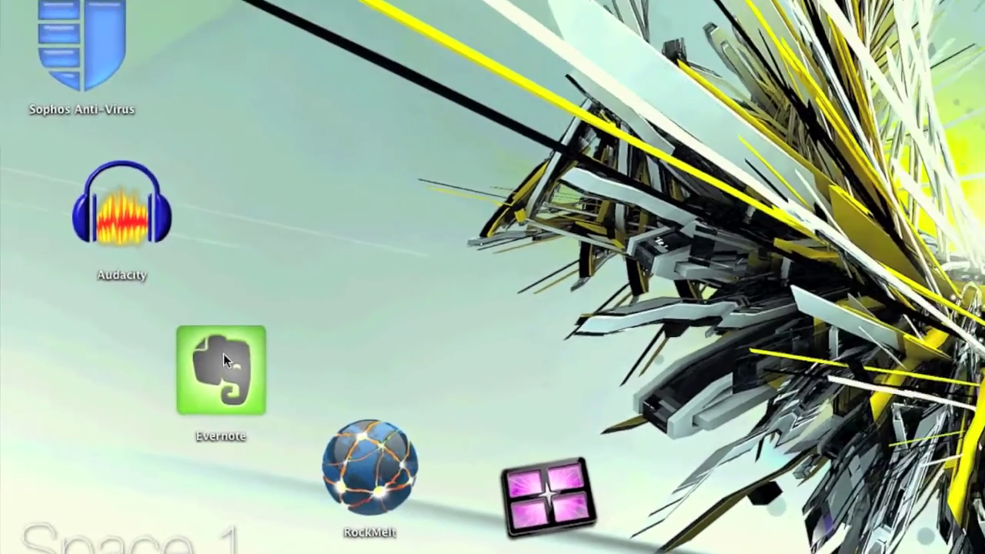
- Switch to Evernote and create a note titled "My First Note" with the text "Reminder to walk the dog ..."
click(261, 329)
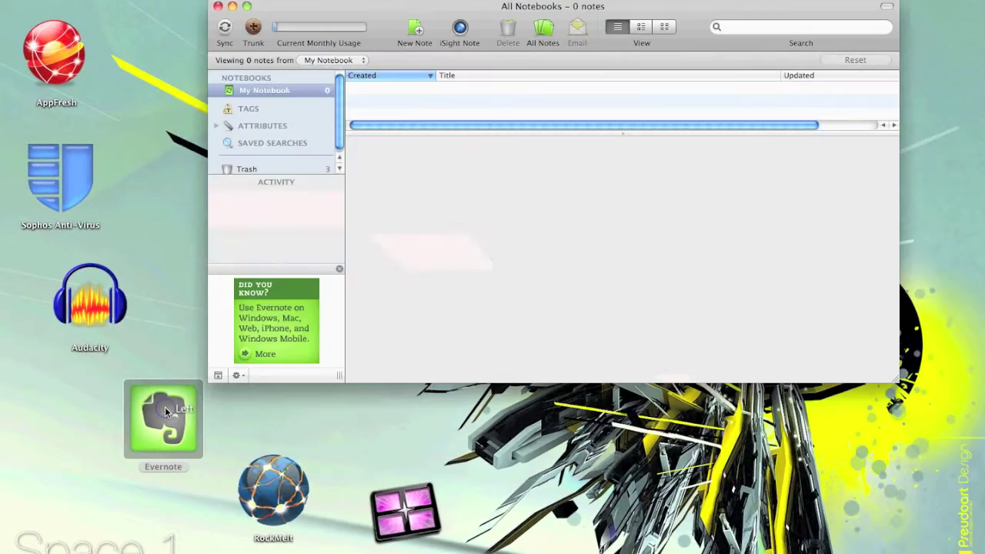
click(414, 32)
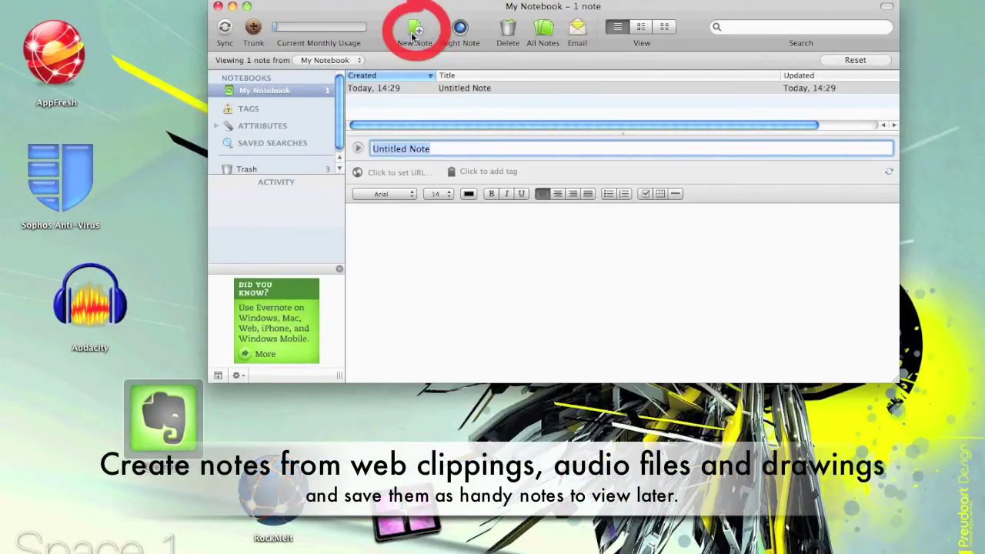
text(My First Notte)
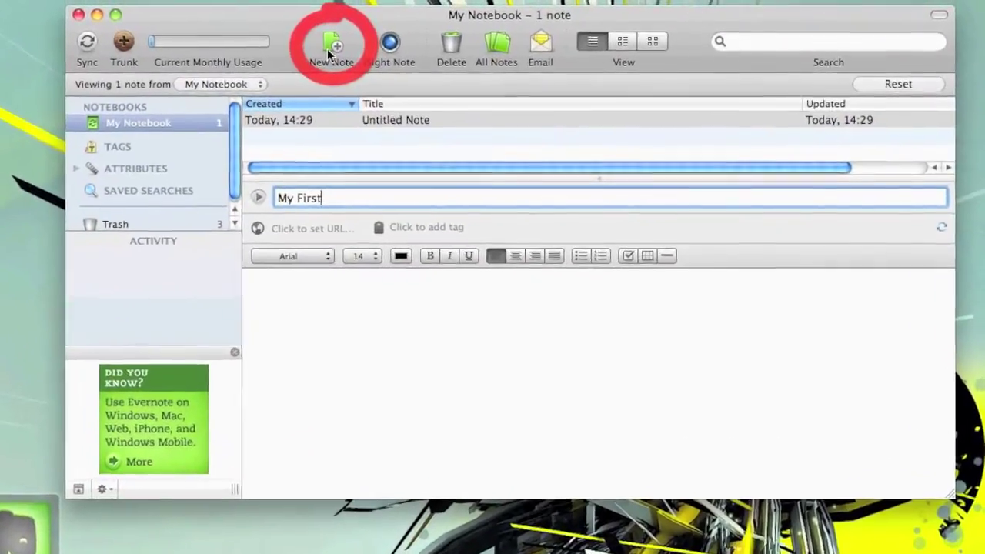
key(BackSpace)
key(BackSpace)
text(e)
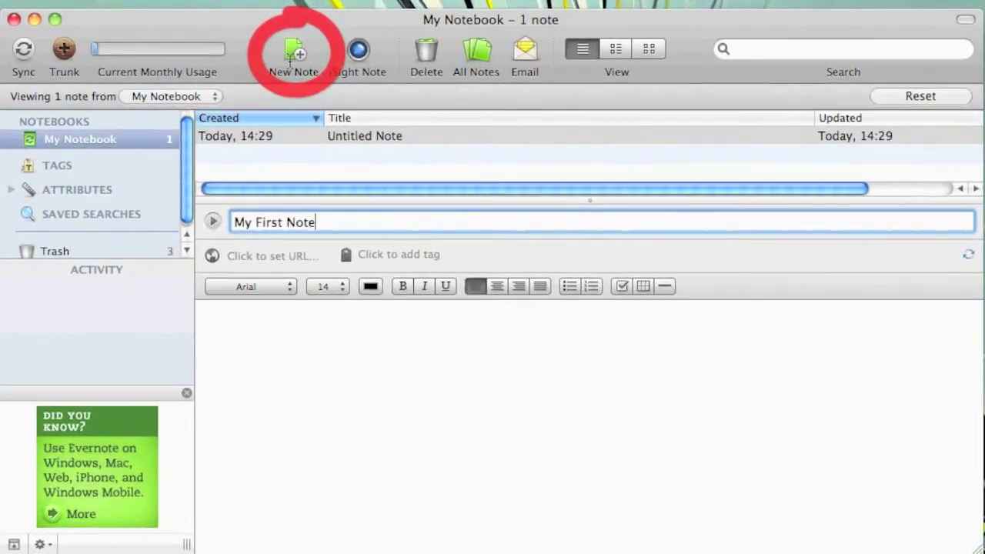
click(298, 343)
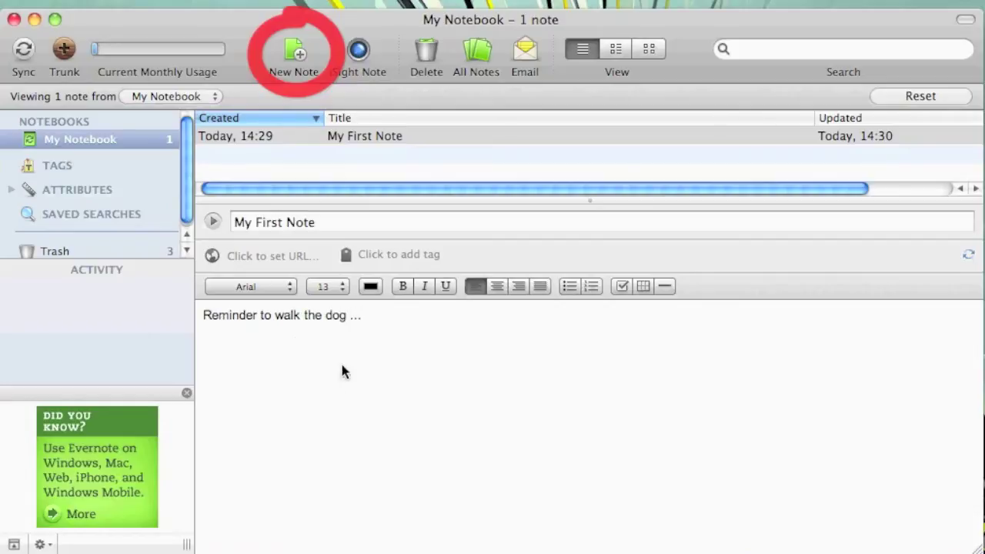
- Format the note's text in Georgia, size 24, bold and underlined
click(140, 315)
click(248, 286)
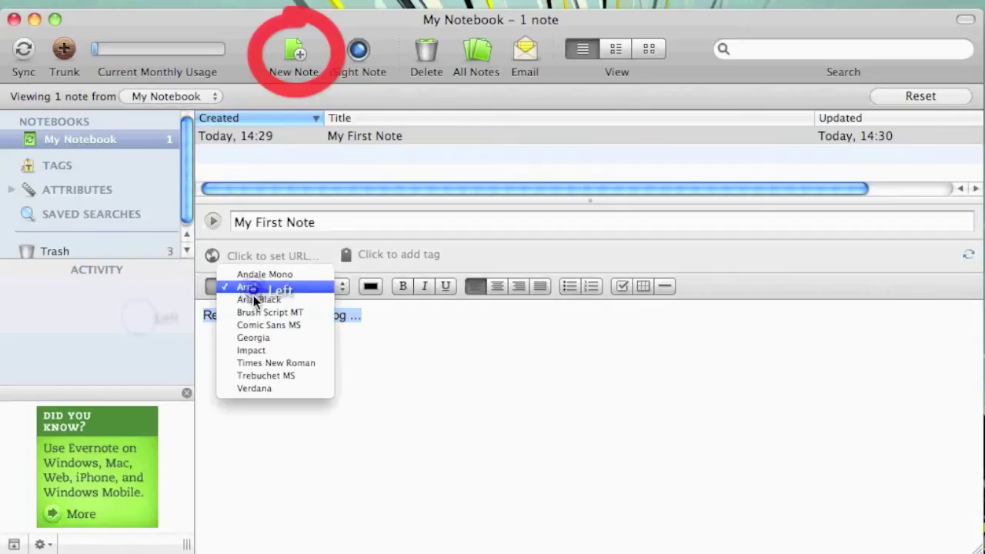
click(254, 341)
click(339, 287)
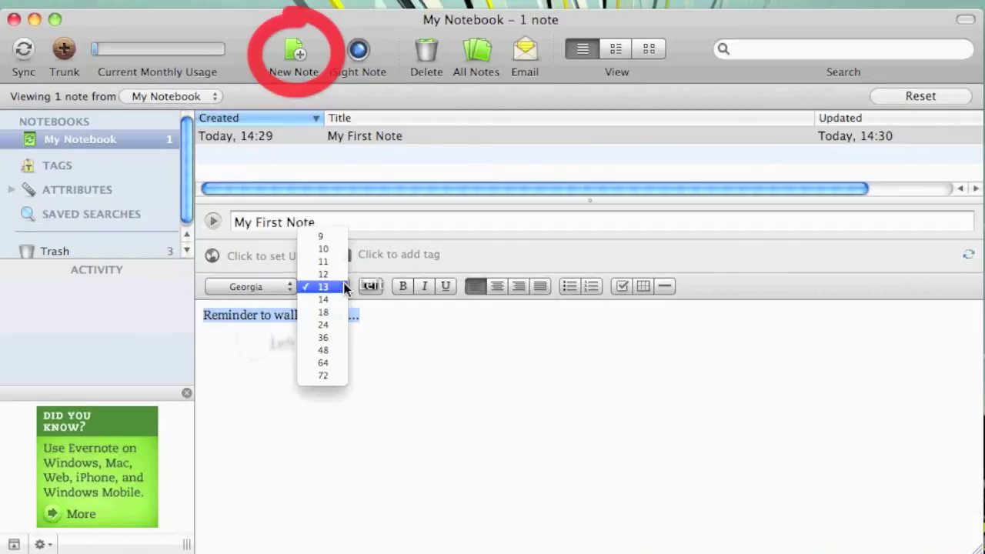
click(335, 324)
click(402, 286)
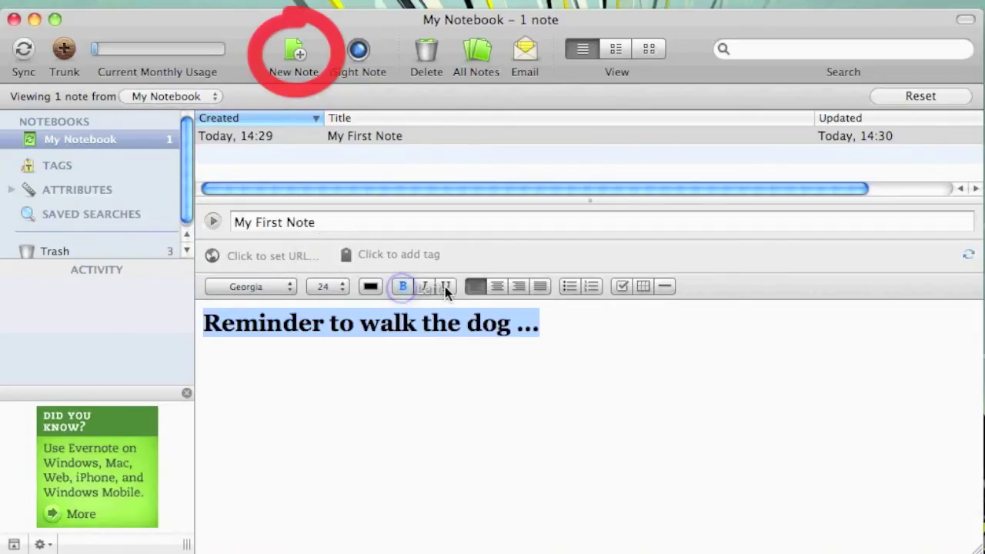
- Colour the note's text pinkish red and close the Colors window
click(371, 287)
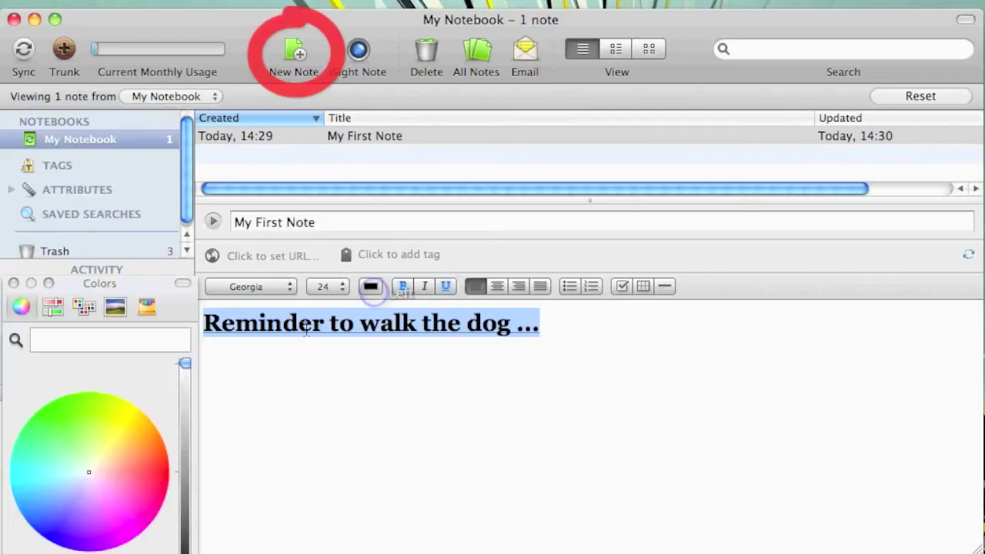
click(158, 476)
click(391, 398)
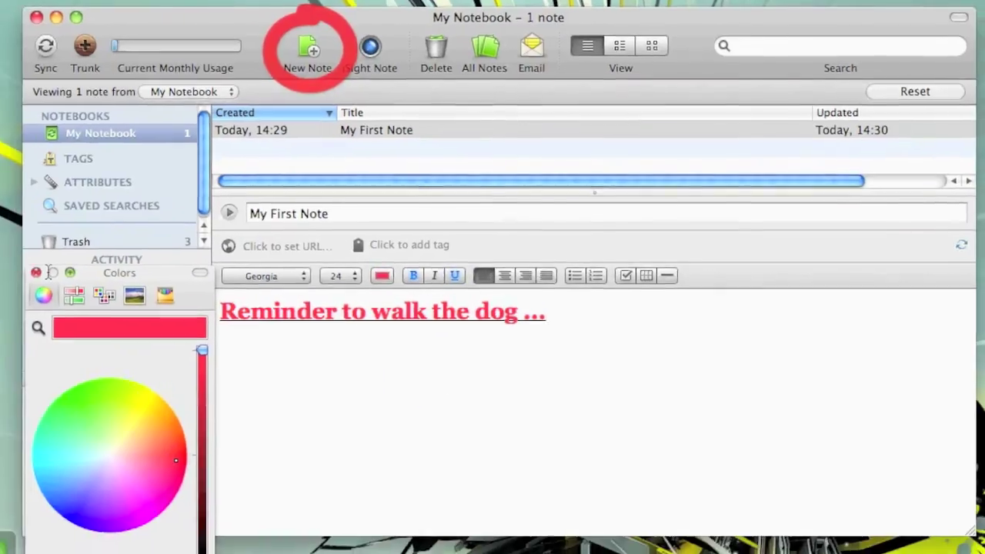
click(13, 283)
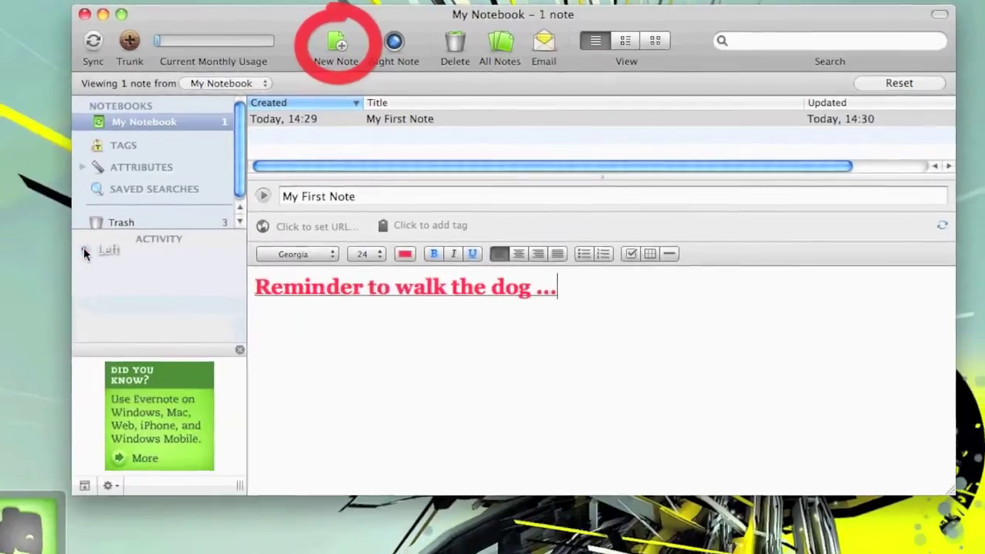
click(573, 347)
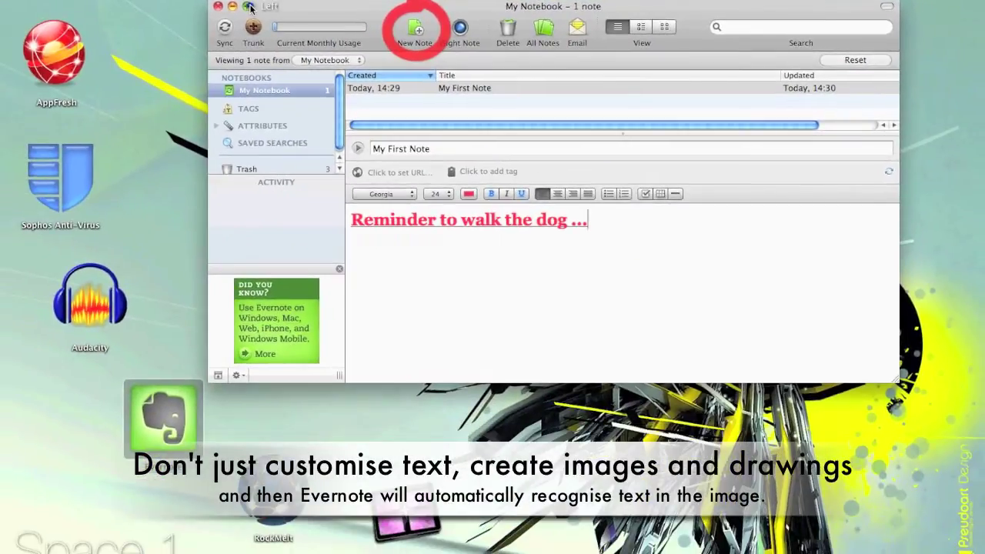
- Enlarge the notebook window and look through the Attributes categories and the deleted notes in the Trash
click(248, 6)
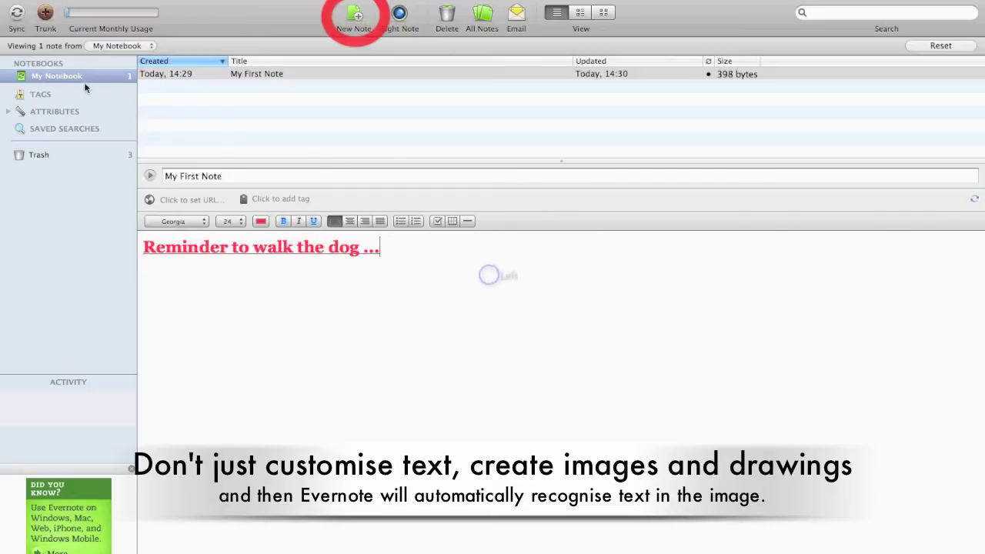
click(65, 75)
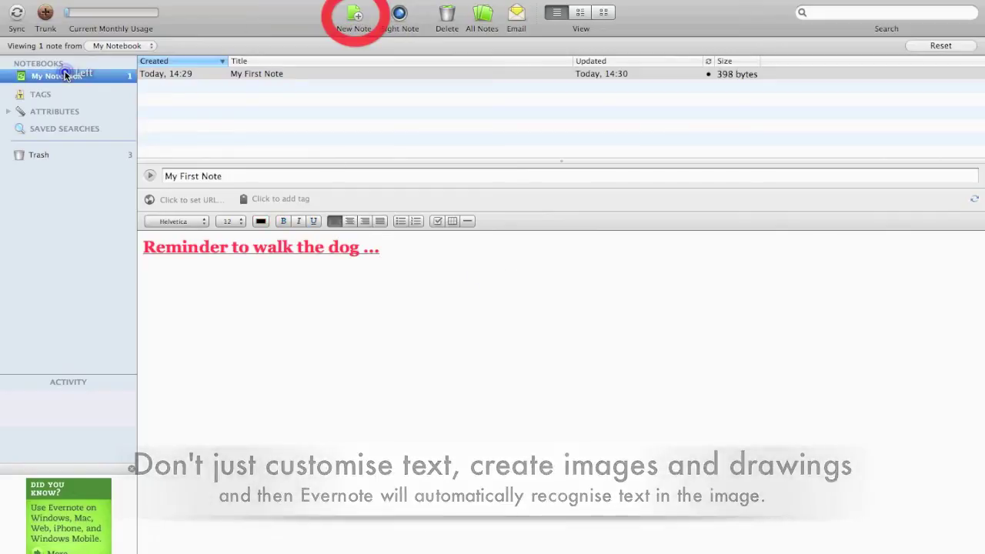
click(9, 111)
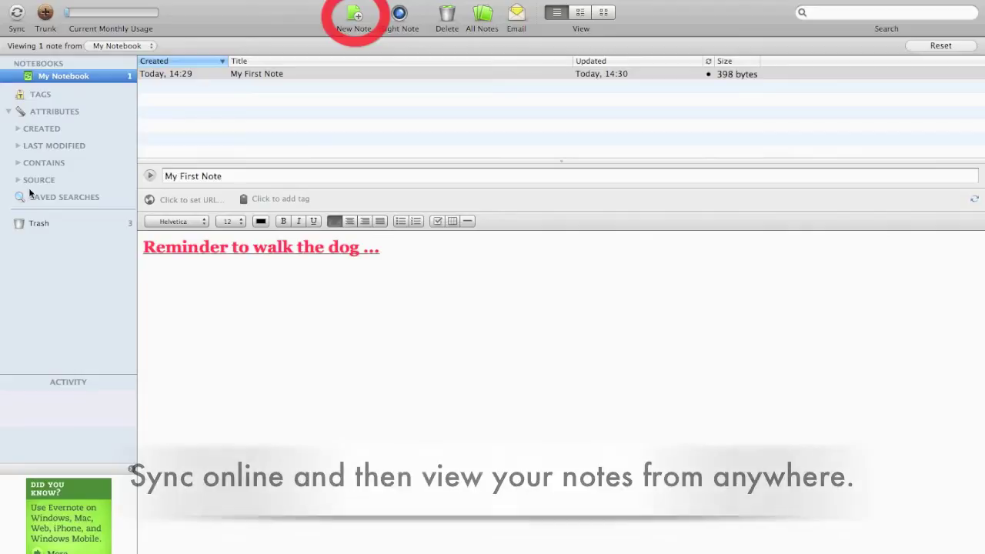
click(35, 223)
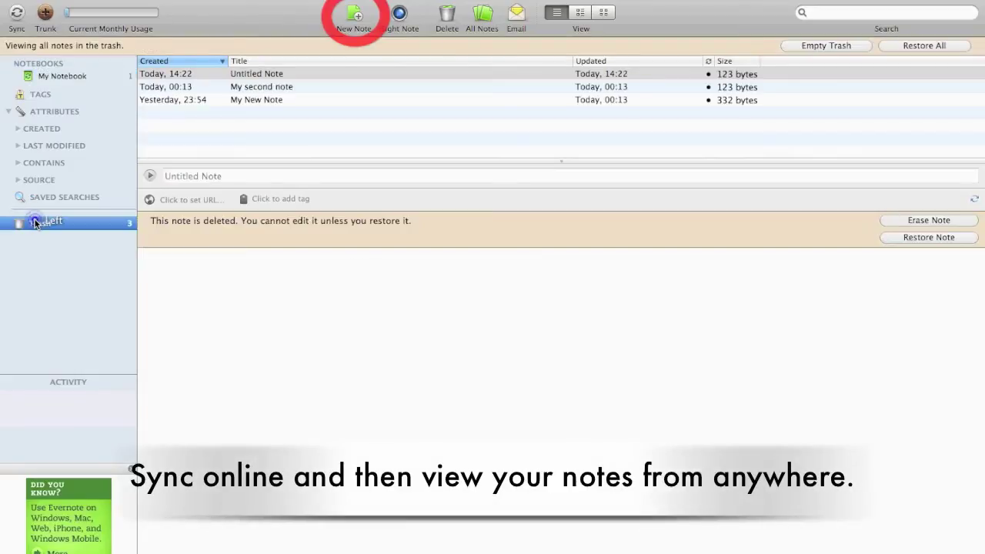
- Return to My Notebook and sync the notes online
click(54, 77)
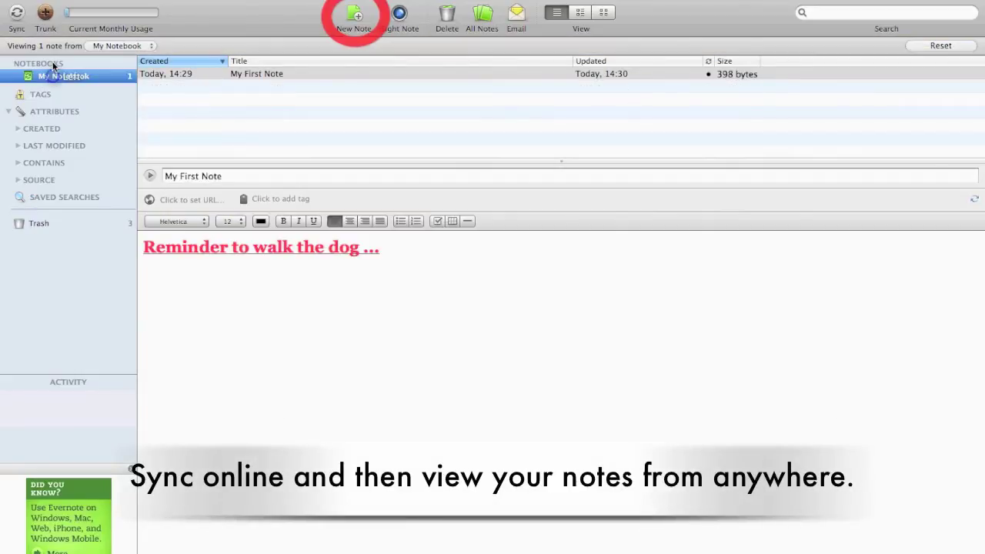
click(16, 13)
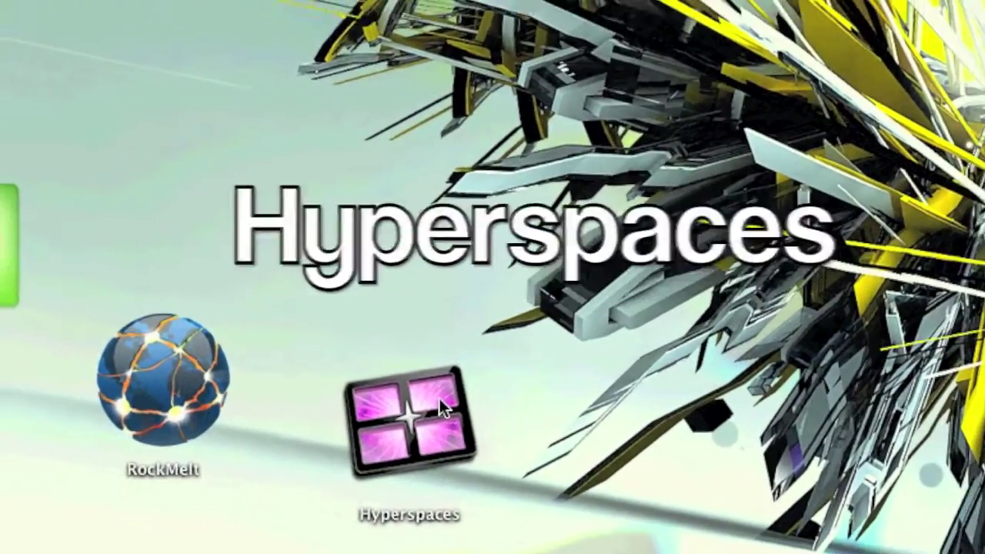
- Open Hyperspaces from the desktop to switch to Space 2, and return to Space 1 through its Dock icon
click(439, 401)
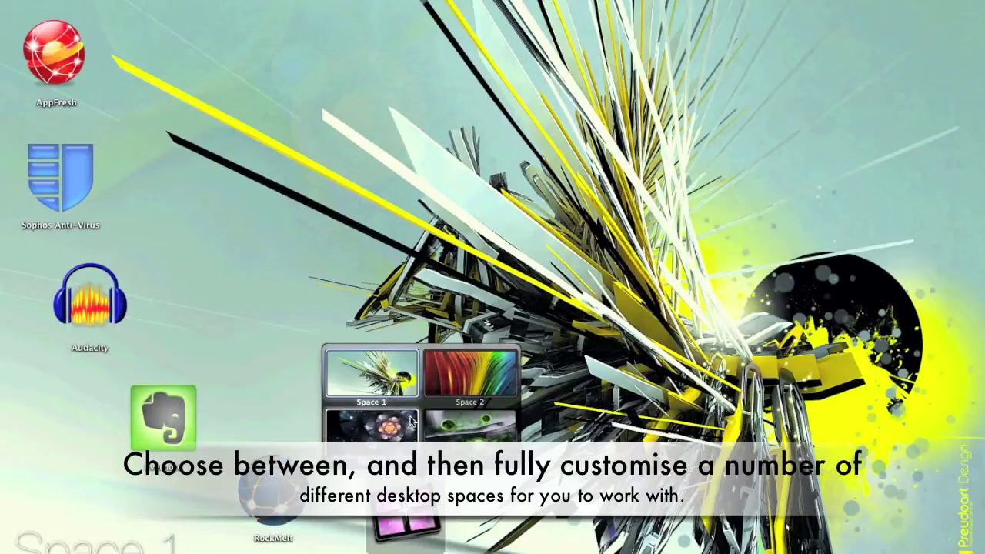
click(462, 389)
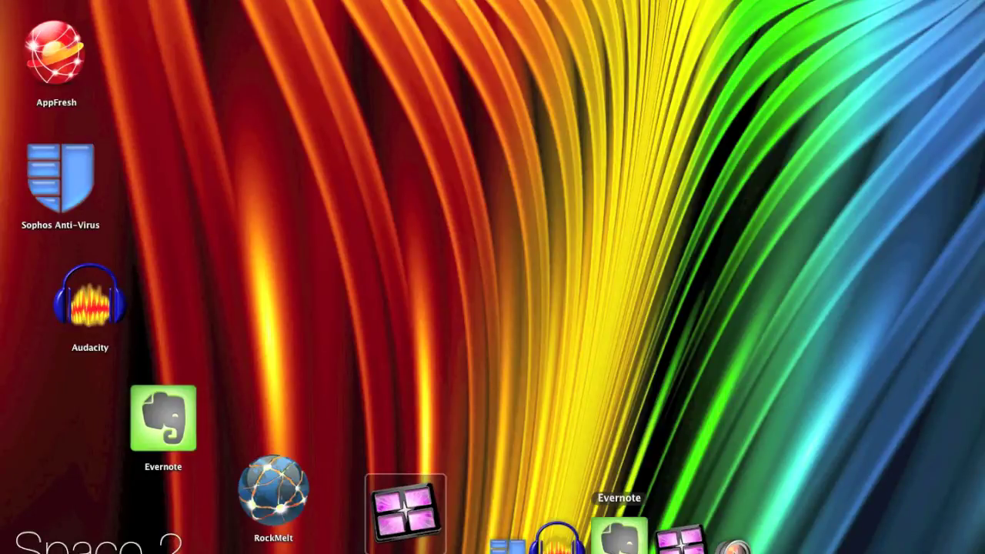
click(655, 539)
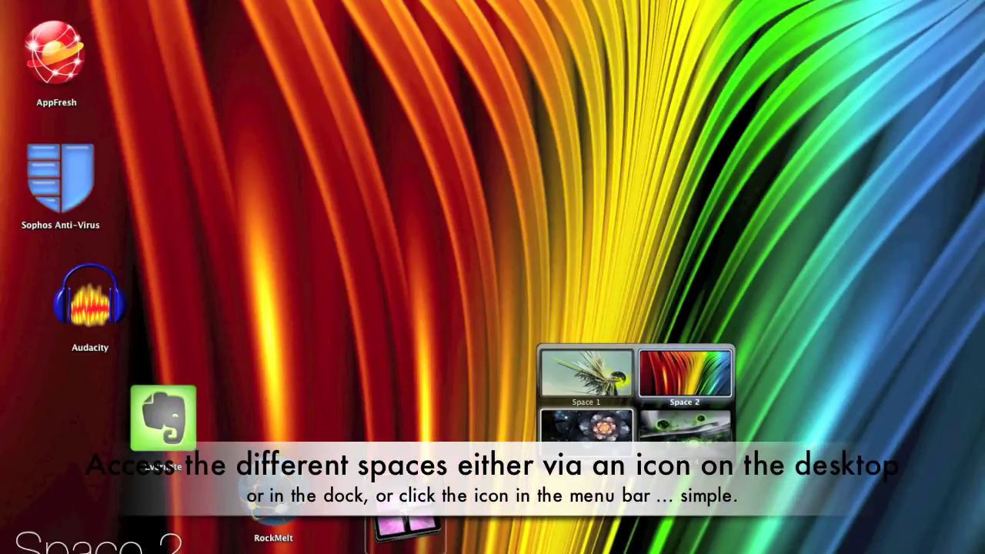
click(586, 376)
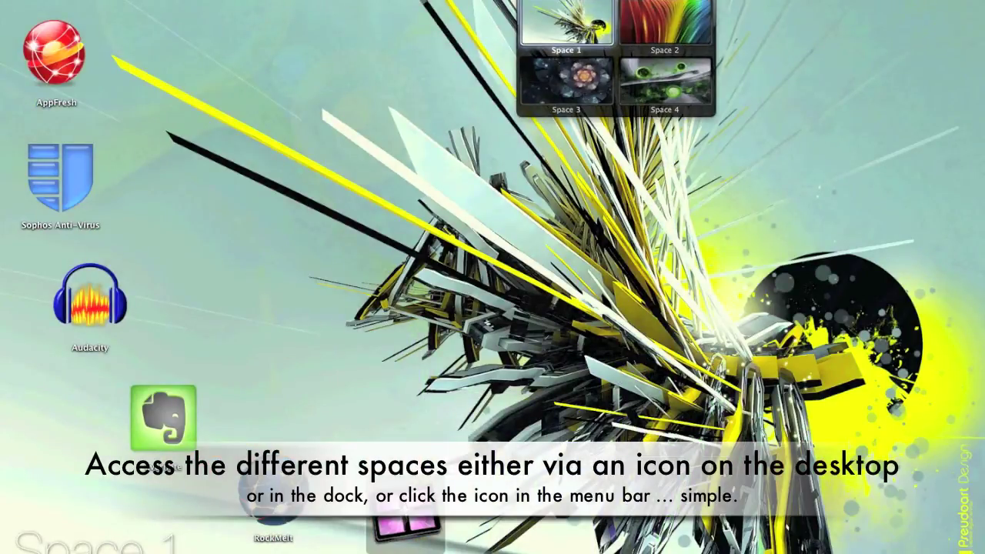
- Use the menu bar's spaces overview to visit Space 3 and Space 4, and return to Space 1
click(581, 77)
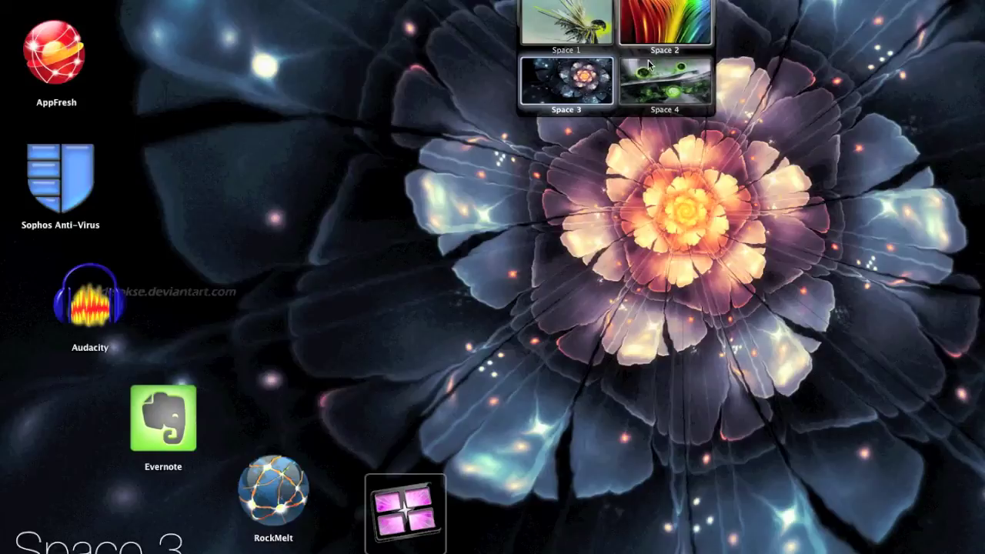
click(649, 59)
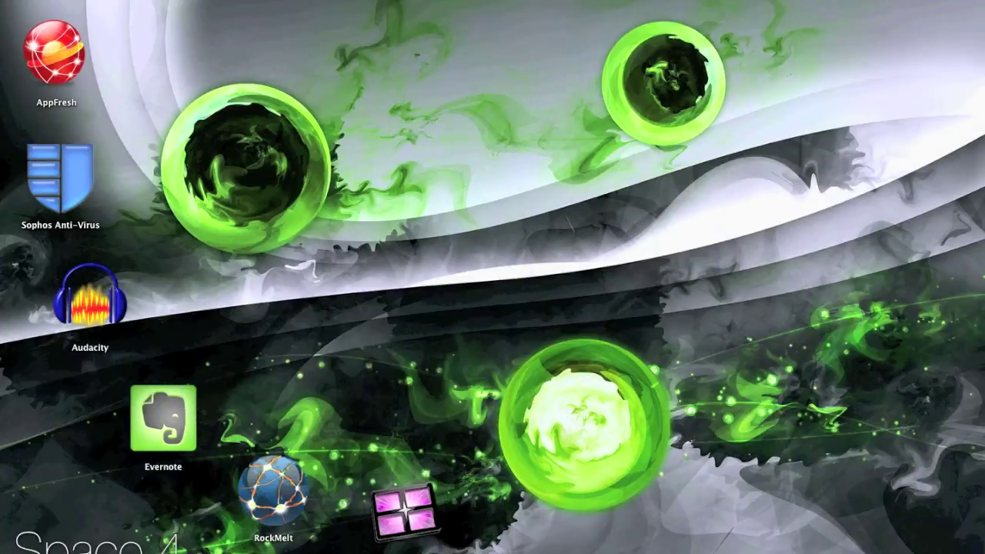
click(597, 12)
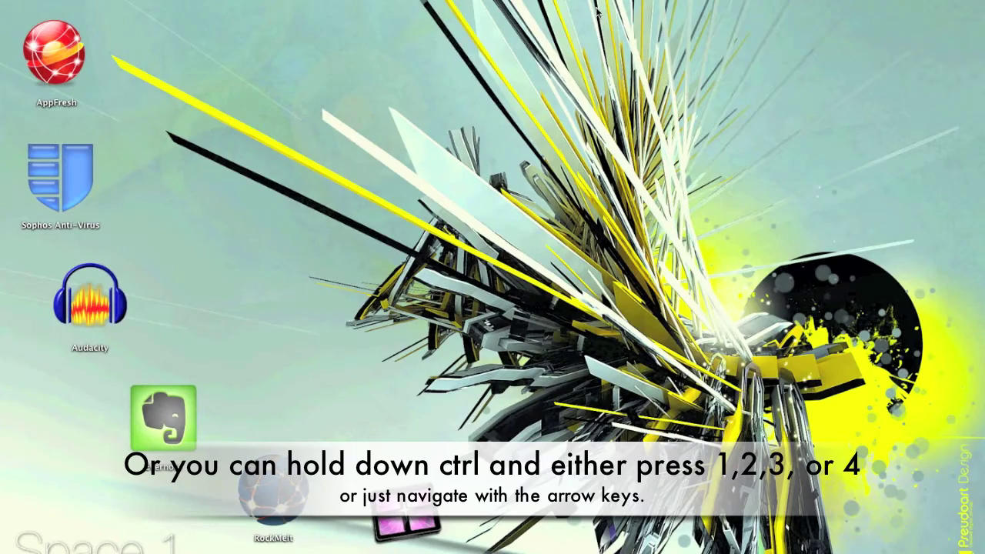
- Cycle with the keyboard through Space 2, Space 4 and Space 3 back to Space 1
key(ctrl+Right)
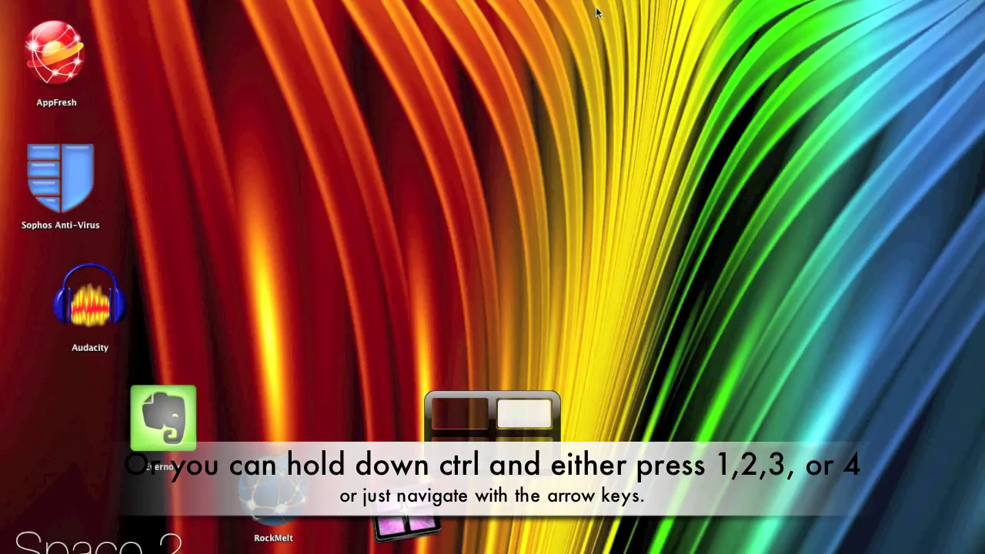
key(ctrl+Down)
key(ctrl+Left)
key(ctrl+Up)
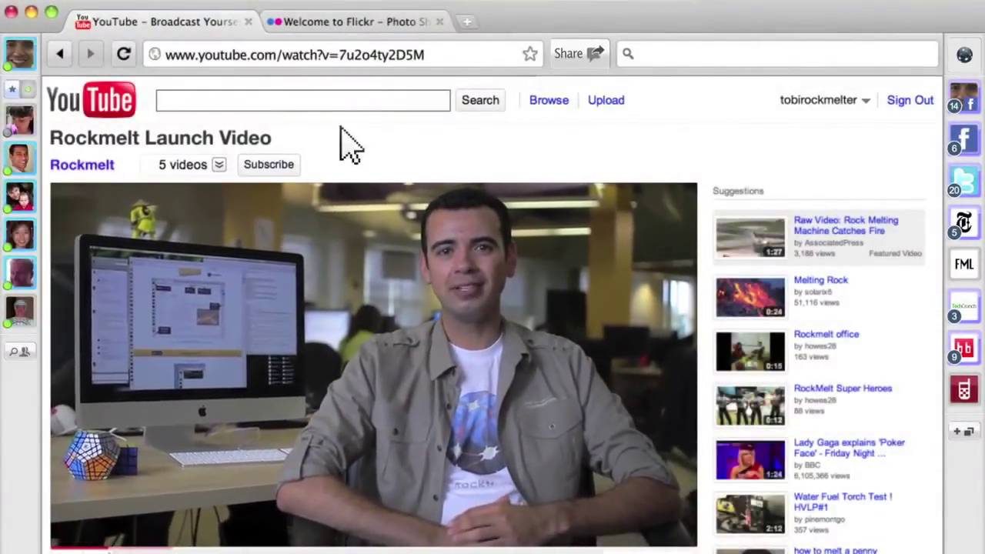
- In the RockMelt browser, switch to the open Flickr page and go to the next older photo
click(357, 23)
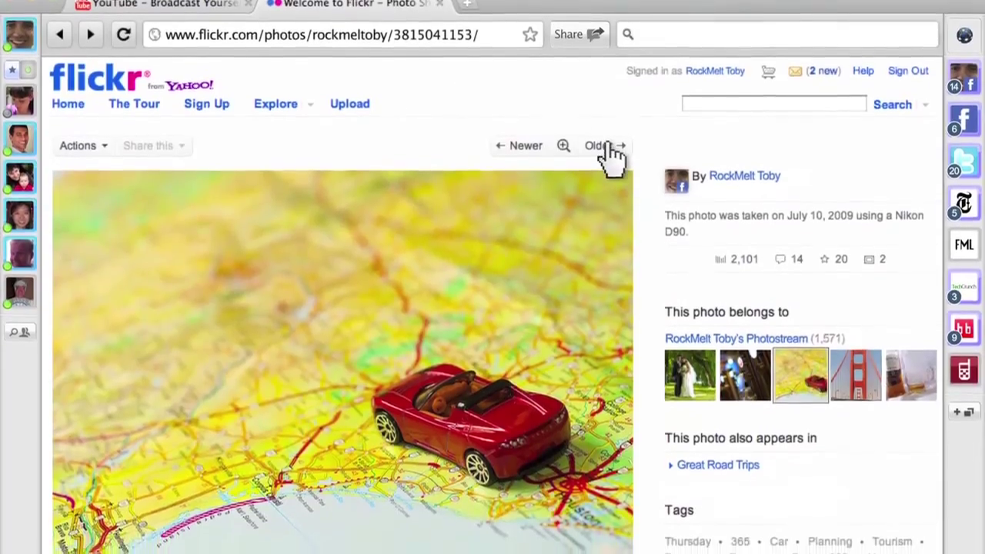
click(604, 164)
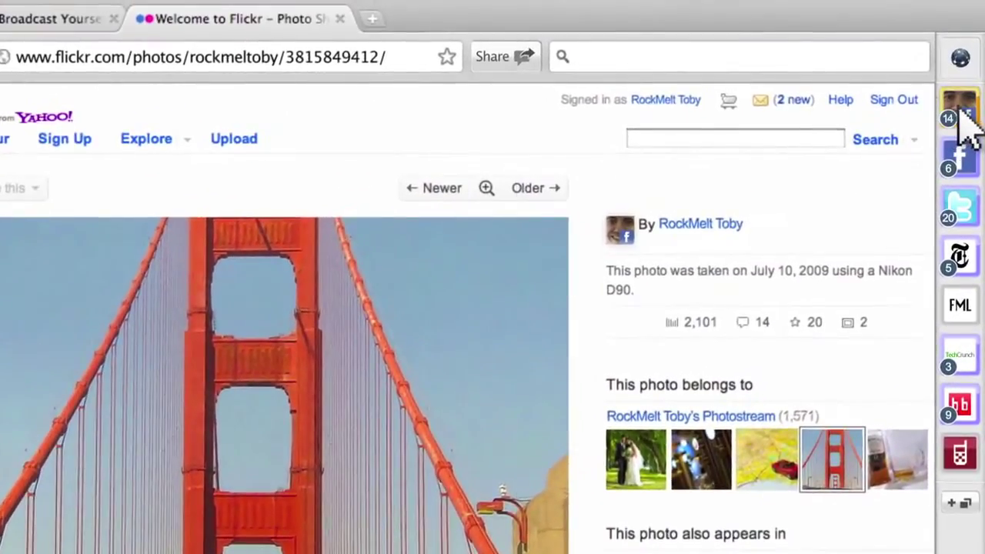
- View the Facebook notifications and News Feed, and retweet the snow-days post from the Twitter stream
click(962, 117)
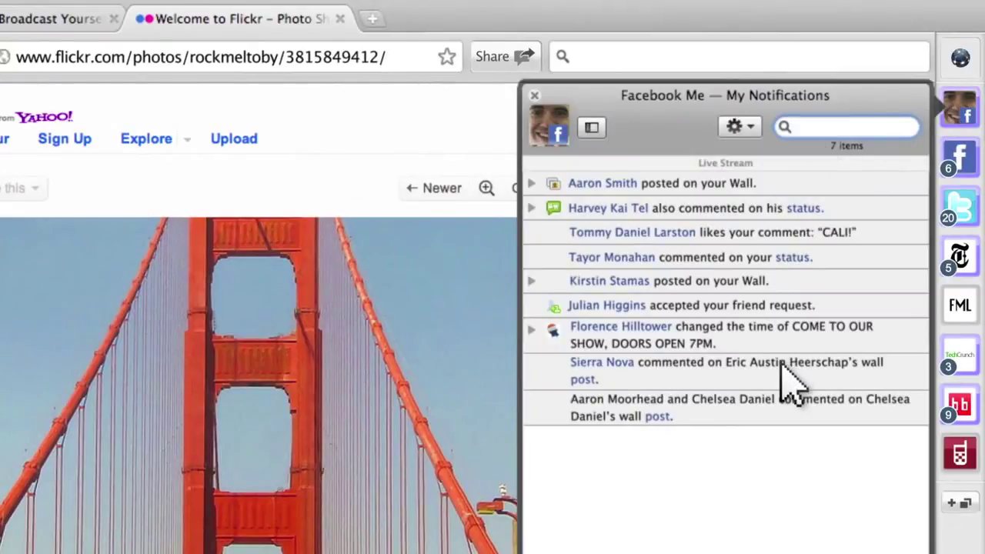
click(960, 160)
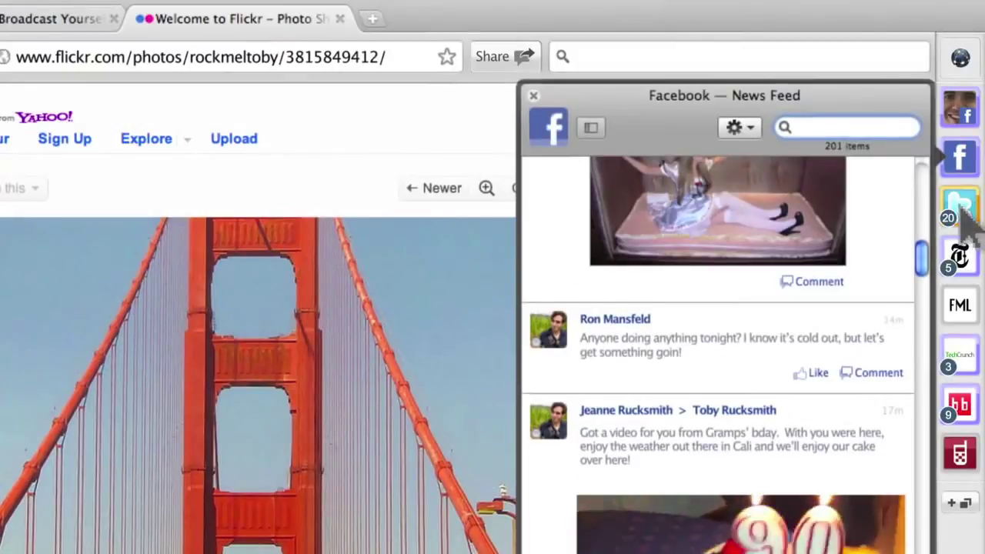
click(967, 214)
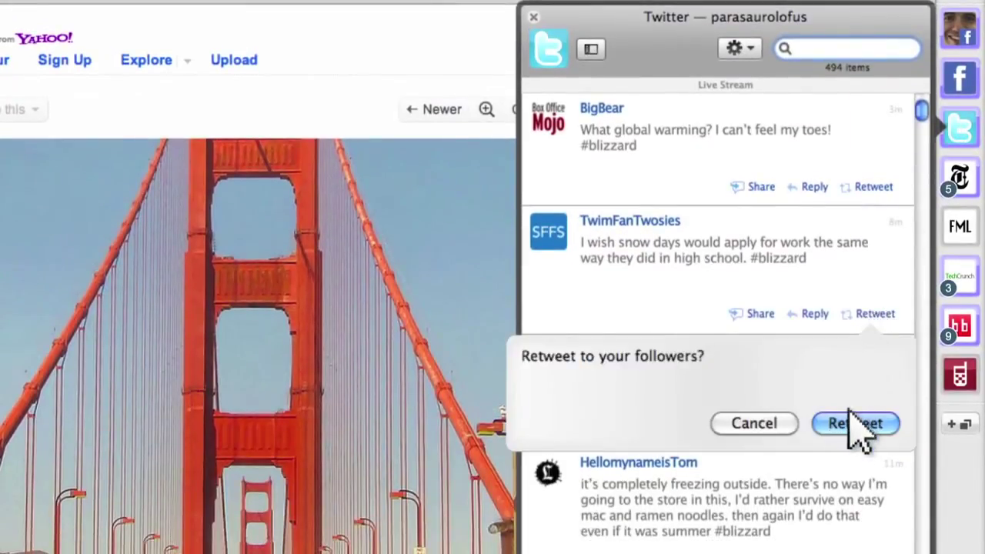
click(856, 425)
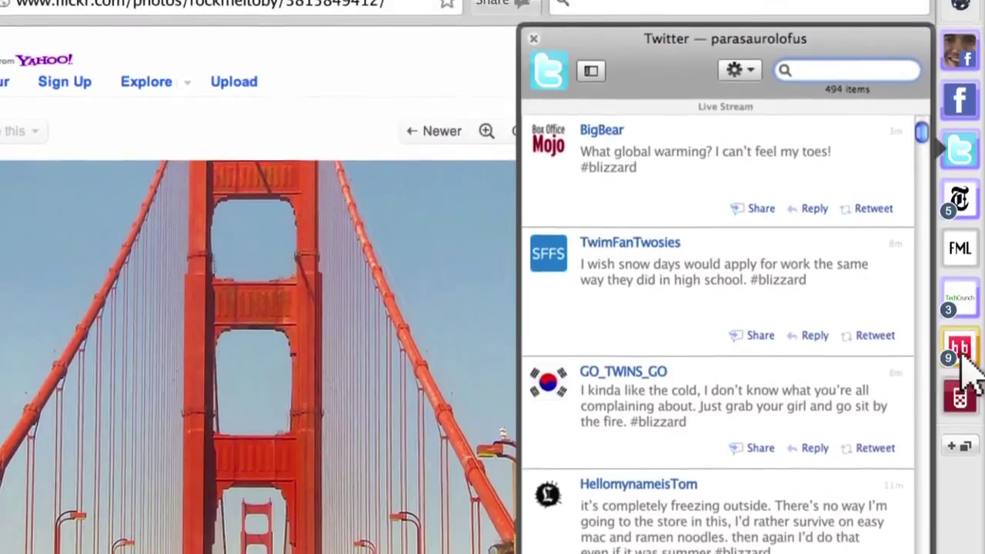
- Open the Zombie Pub Crawl article from the BoingBoing feed, close the feed and play the article's video
click(960, 328)
click(616, 199)
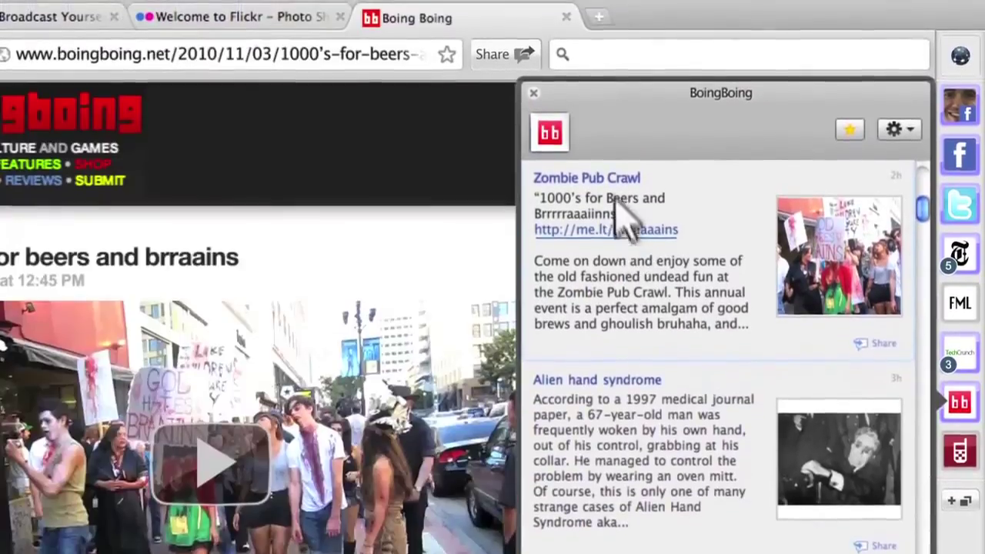
click(534, 96)
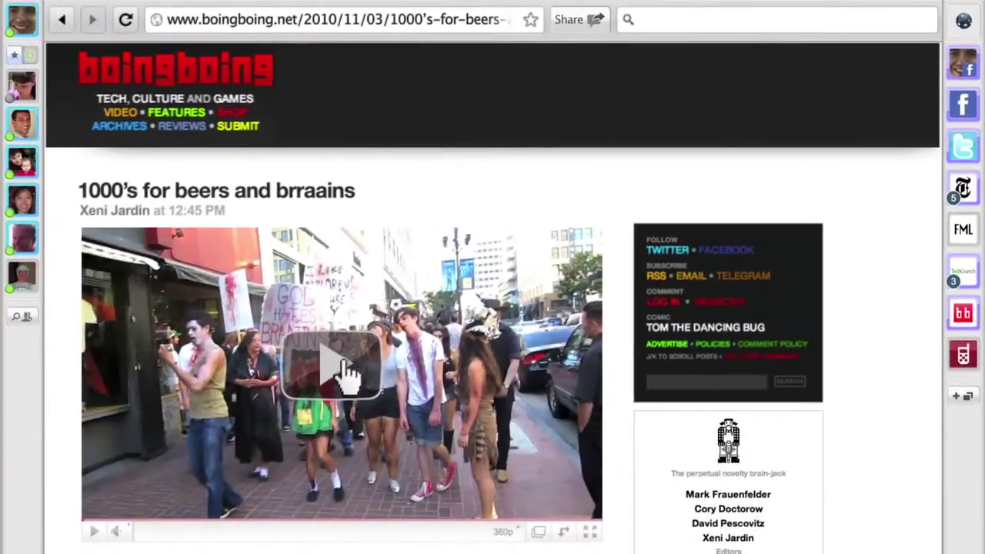
click(348, 376)
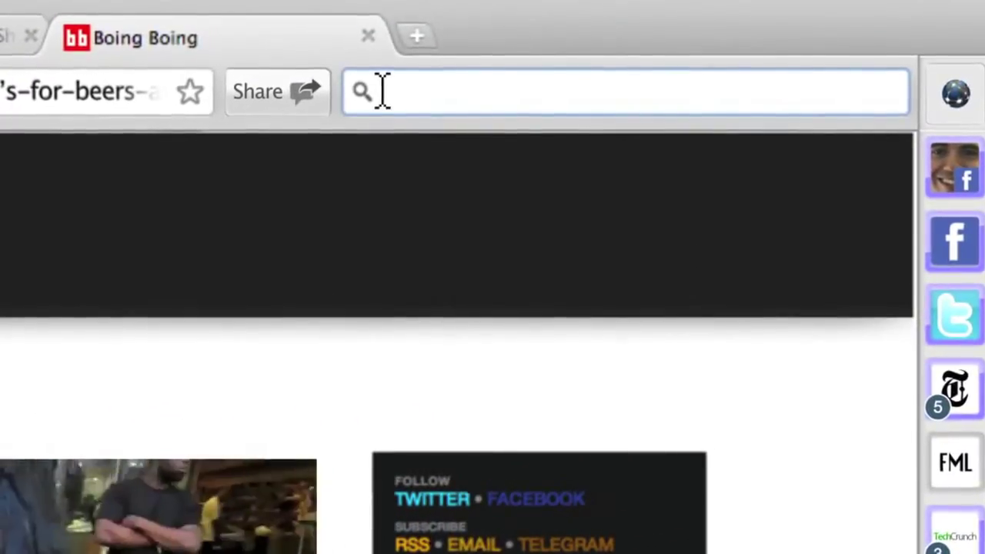
- Search for "one bedroom apartments for rent" and open two of the San Francisco results
text(one bedroom apartments)
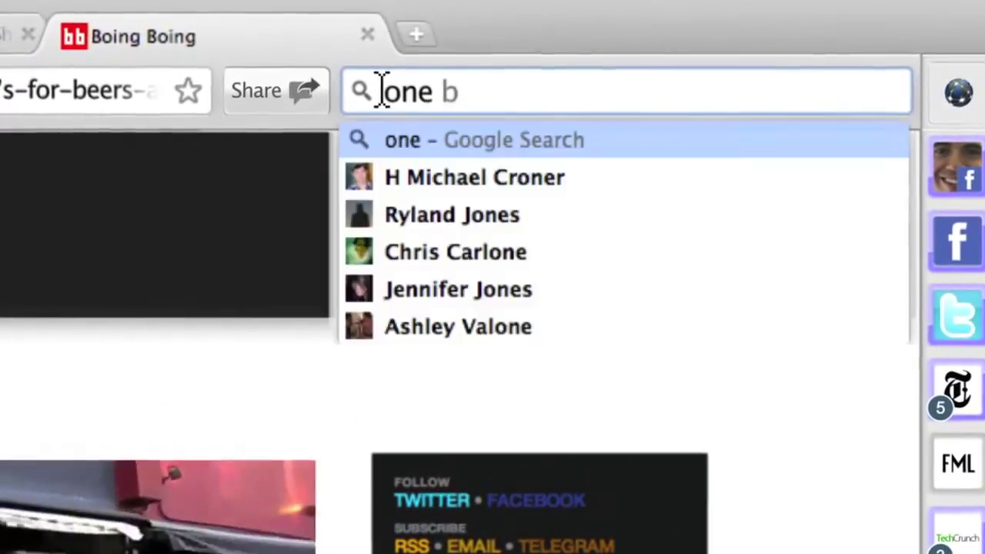
text( for rent)
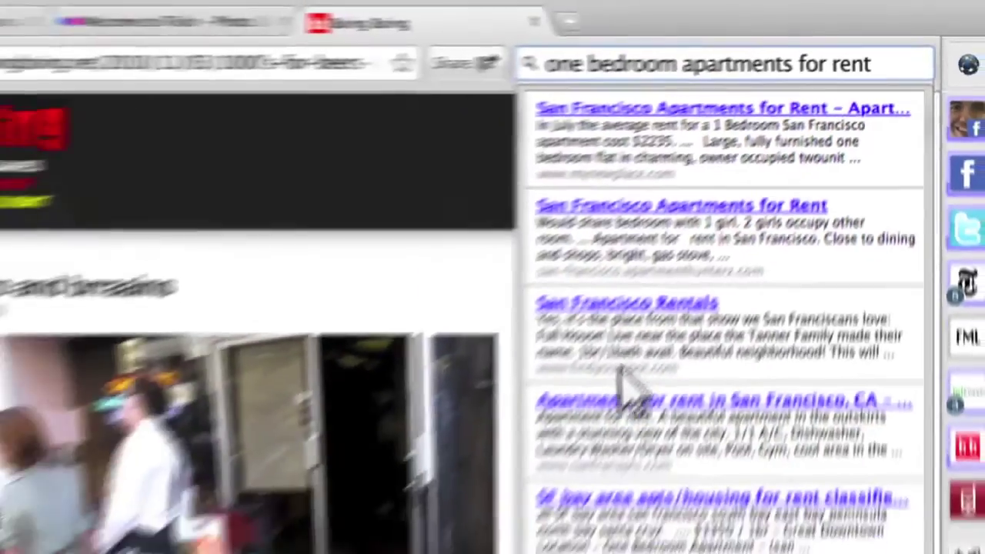
click(626, 388)
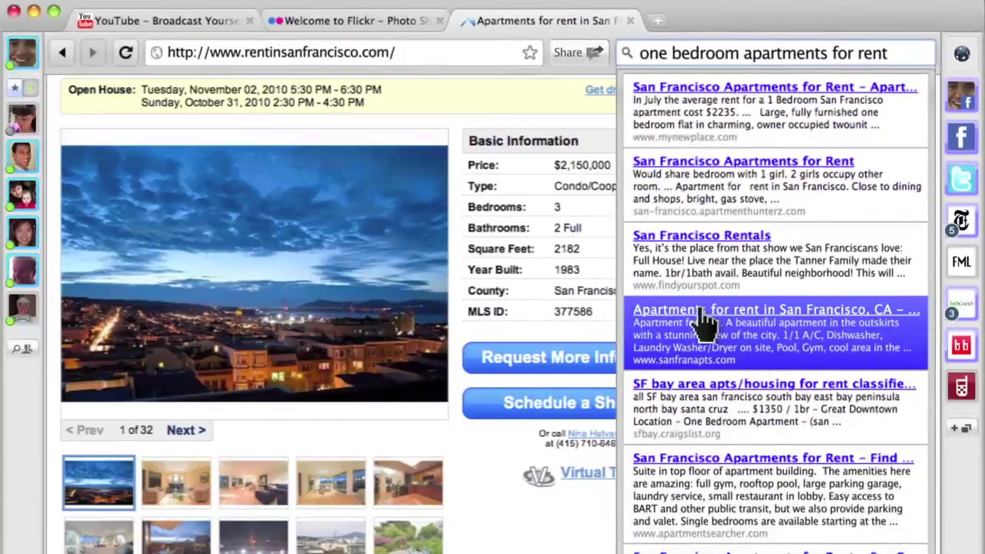
click(732, 470)
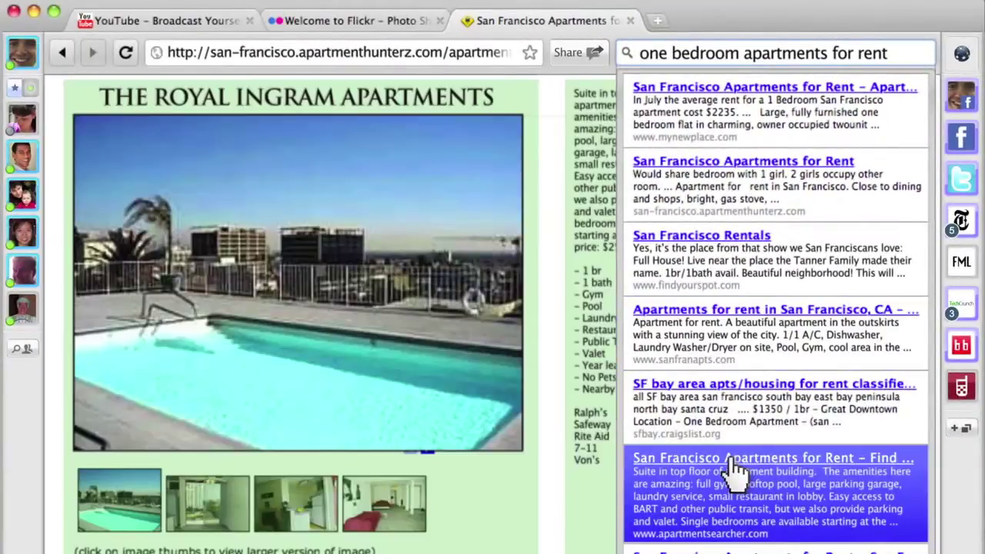
- Open the San Francisco Rentals result, and read the SF bay area rooms & shares listing from a "shared apartments for rent" search
click(727, 248)
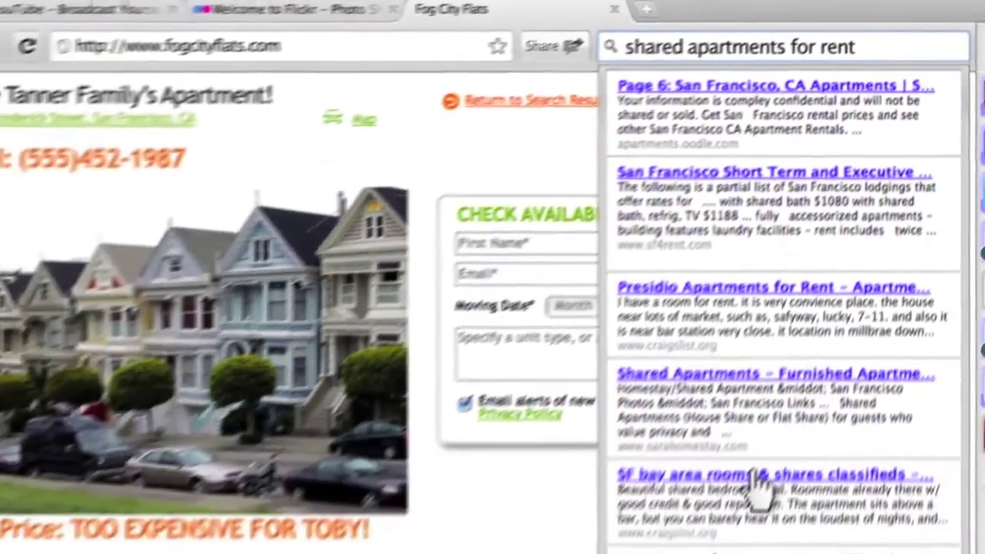
click(759, 487)
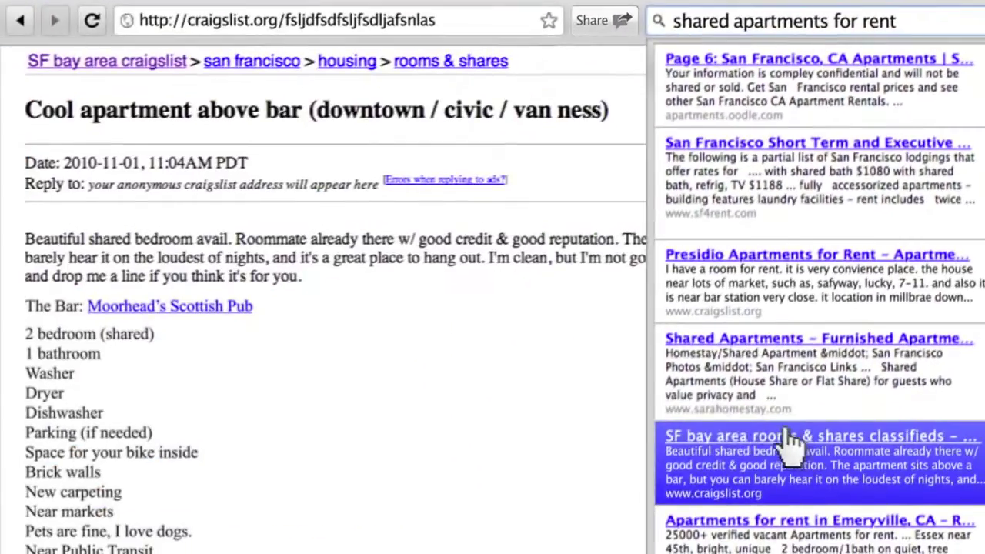
middle_click(531, 376)
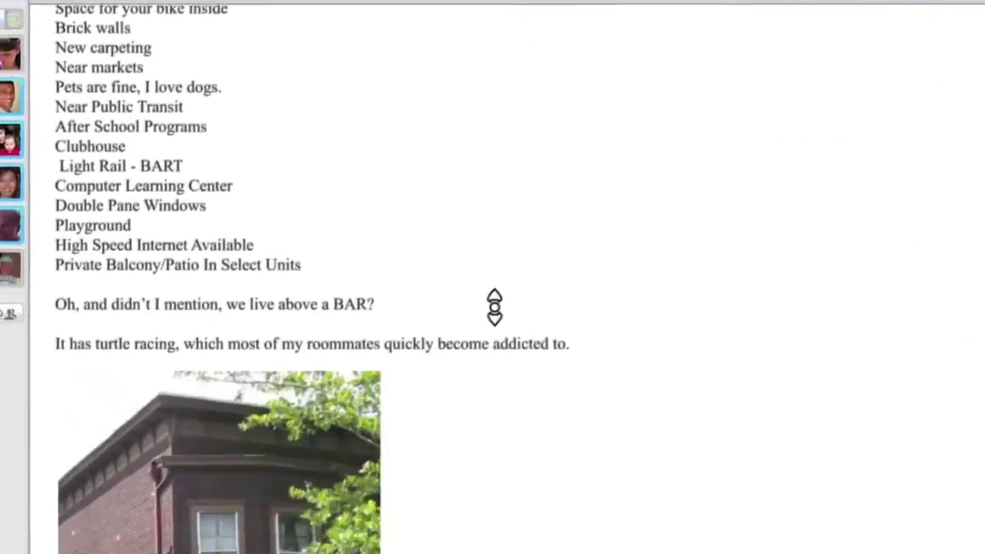
scroll(520, 262, up, 15)
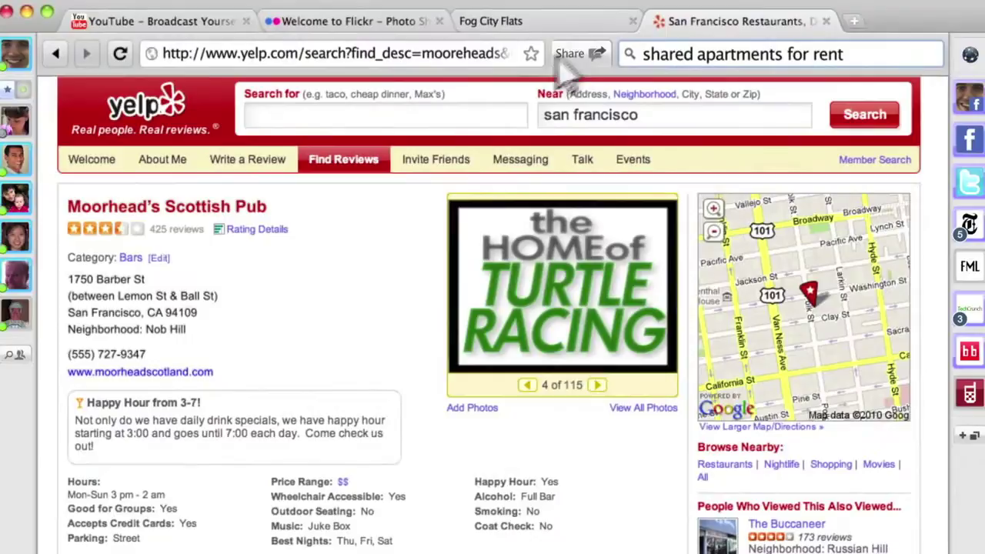
- Share the Moorhead's Scottish Pub Yelp page to the Facebook wall with the message "I live above turtle racing. Jealous"
click(578, 20)
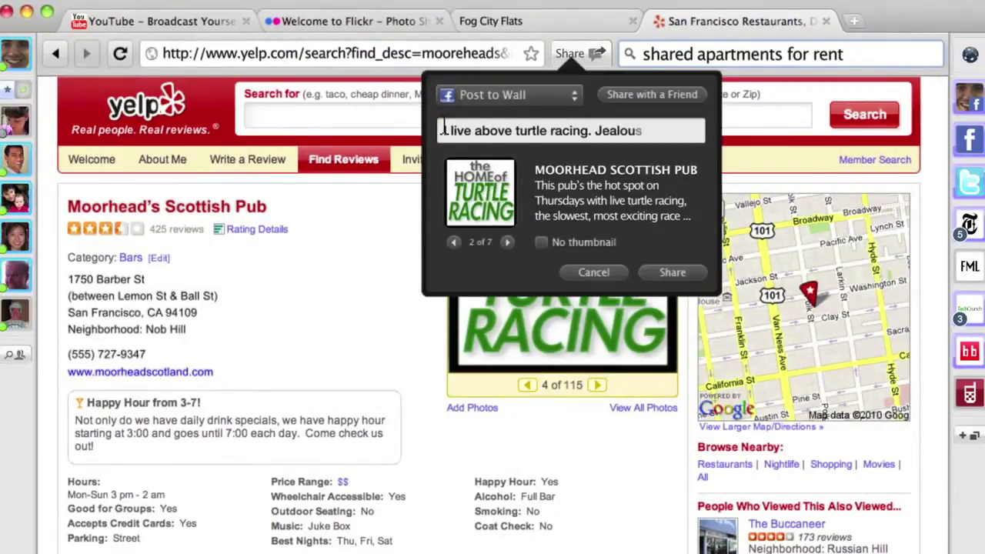
click(671, 272)
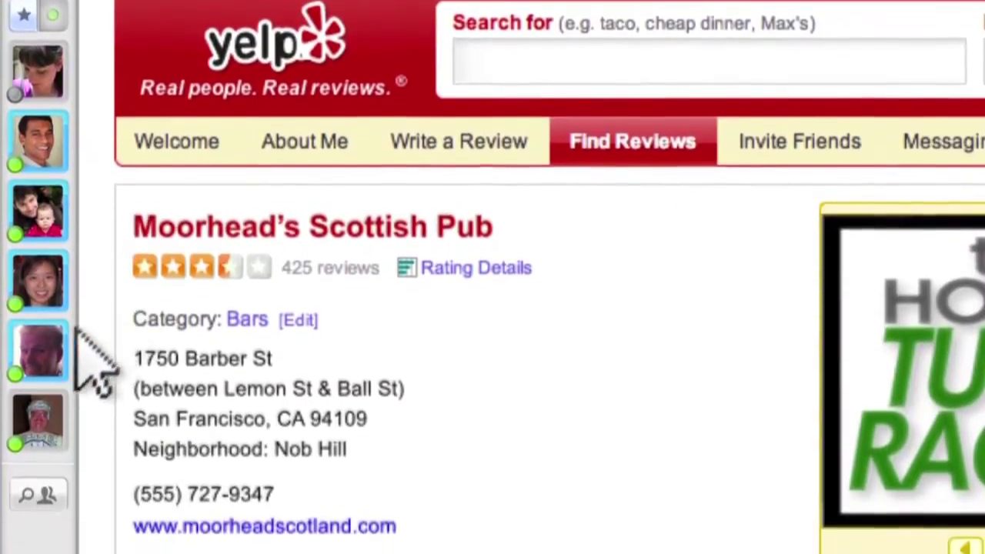
- View the latest Facebook status updates of two online friends in the friends list
mouse_move(58, 444)
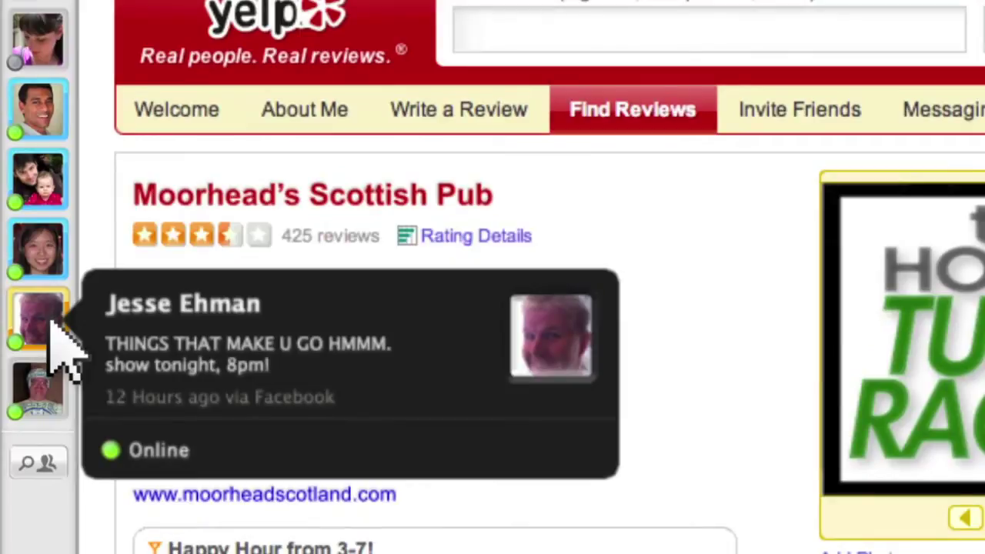
mouse_move(52, 256)
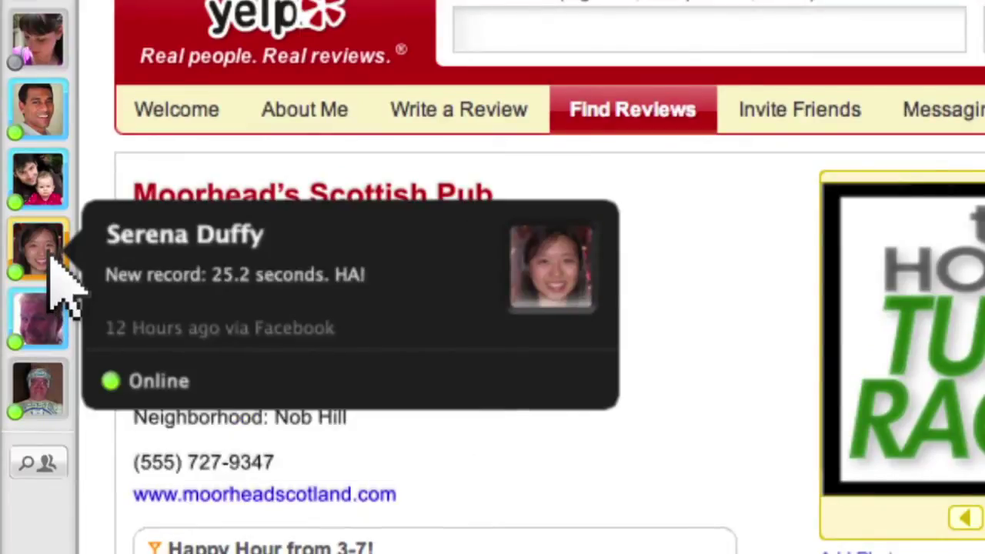